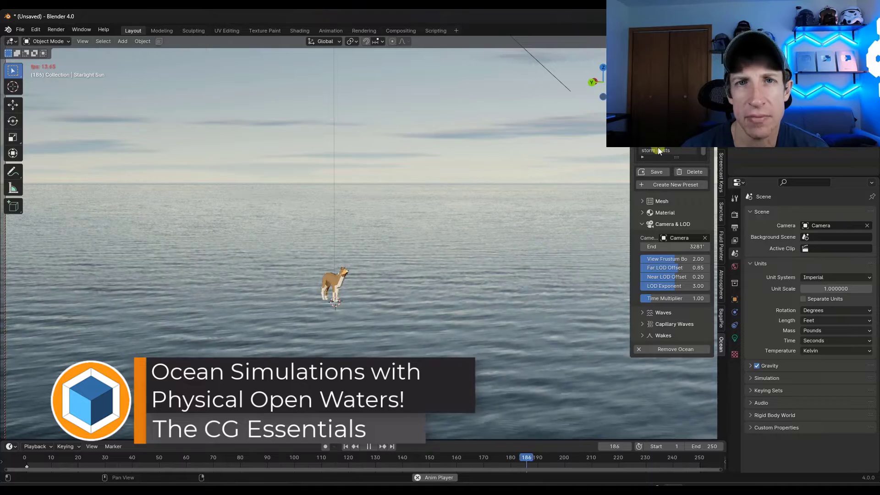
pyautogui.click(663, 150)
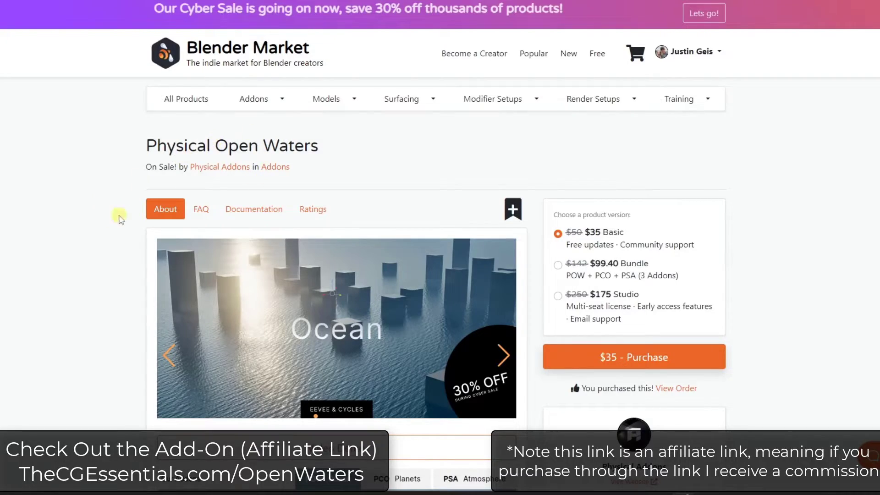
# Look through the Physical Open Waters, Procedural Planets and Atmosphere add-on product pages on Blender Market
pyautogui.scroll(-3, 119, 218)
pyautogui.scroll(1, 114, 243)
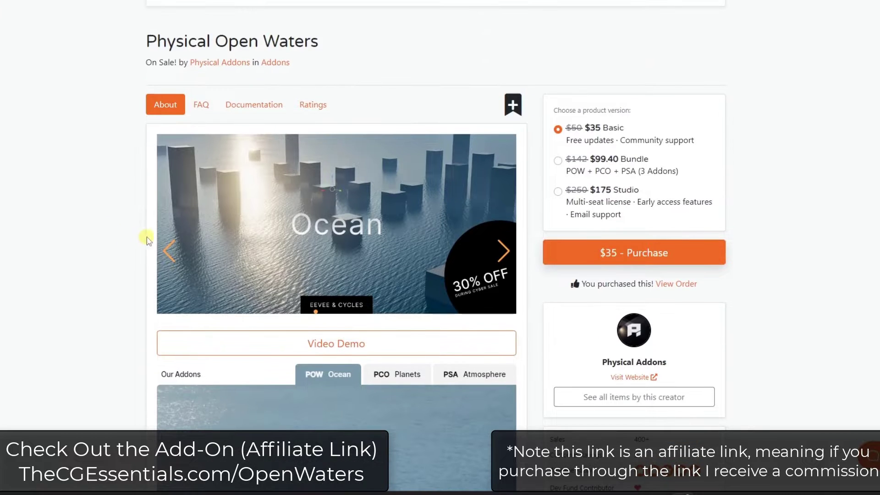
pyautogui.scroll(-3, 537, 349)
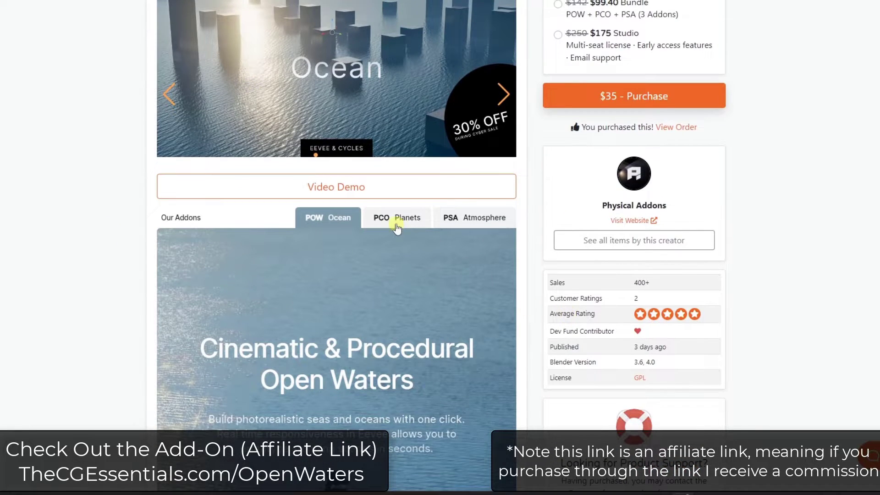
pyautogui.scroll(-2, 397, 228)
pyautogui.click(391, 114)
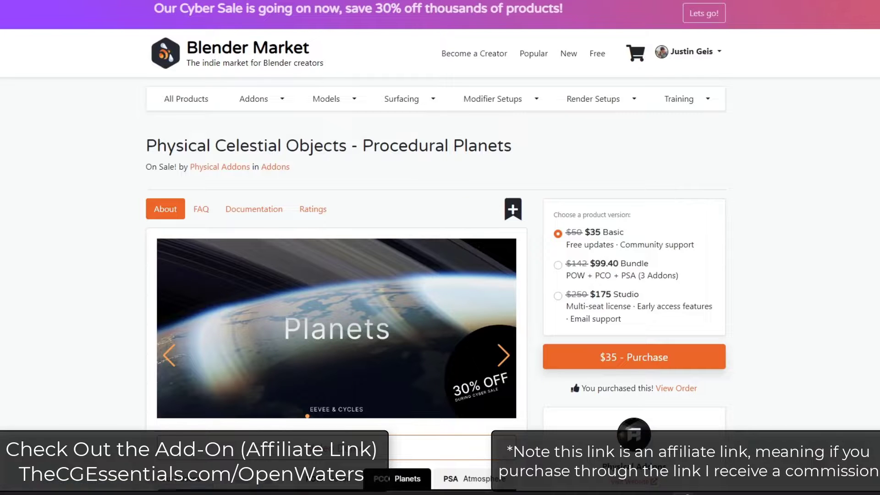
pyautogui.click(601, 1)
pyautogui.scroll(-6, 142, 266)
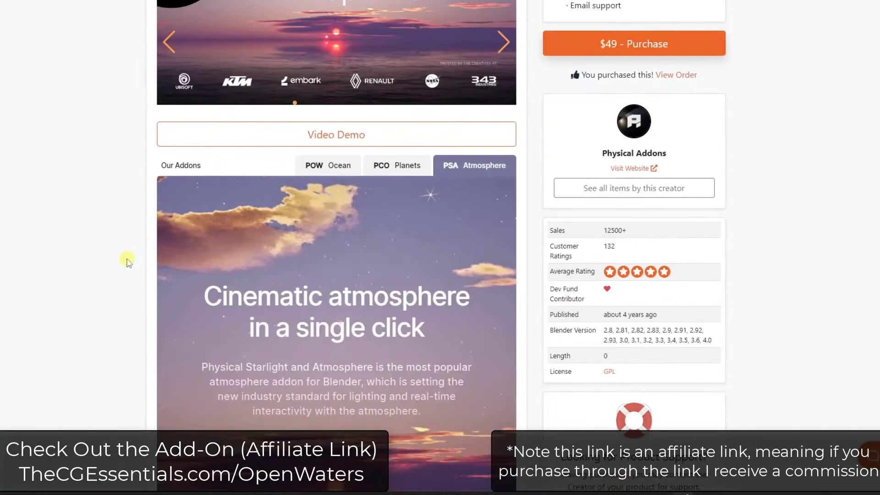
pyautogui.scroll(-3, 126, 262)
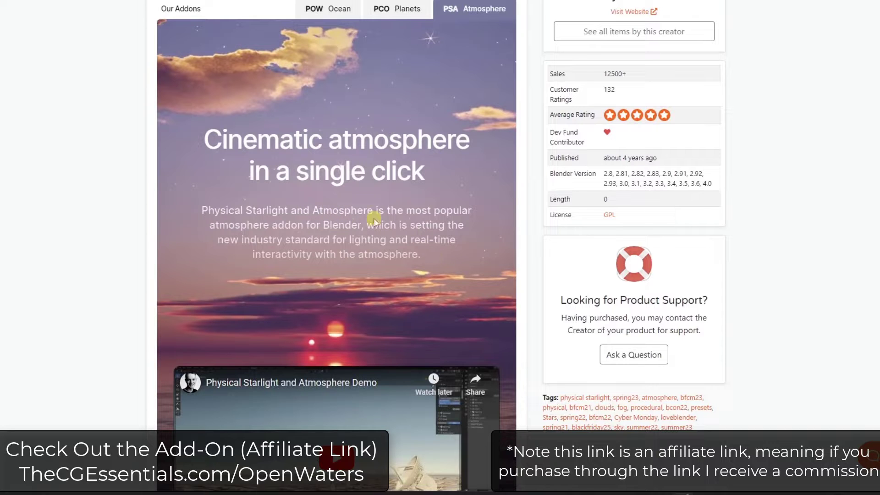
pyautogui.scroll(-1, 411, 215)
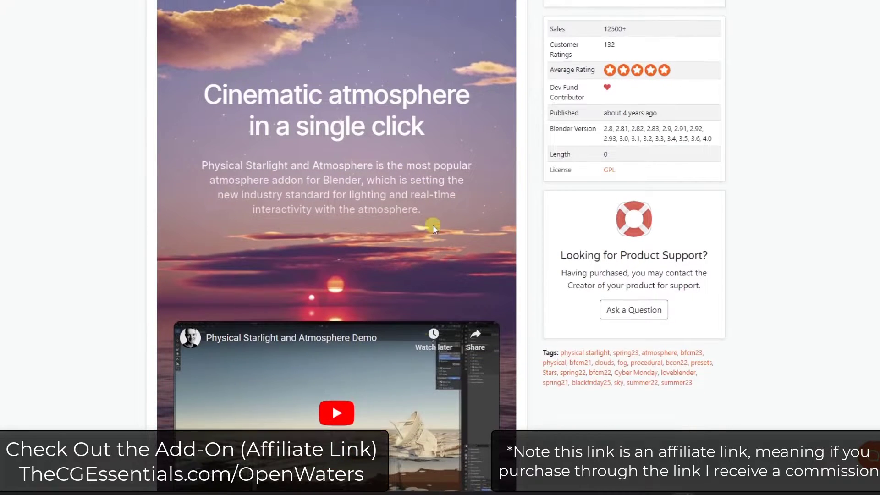
pyautogui.scroll(2, 433, 225)
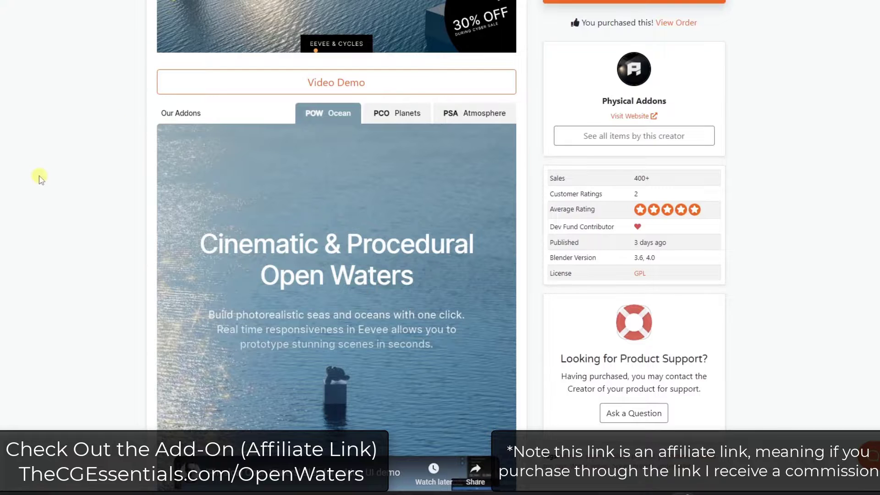
# Read through the Physical Open Waters product page down to its Features section
pyautogui.scroll(-2, 39, 179)
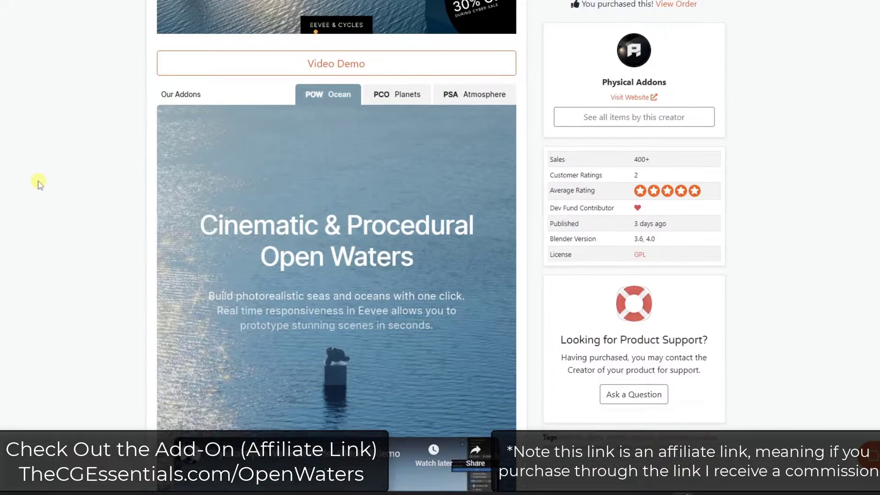
pyautogui.scroll(-2, 36, 183)
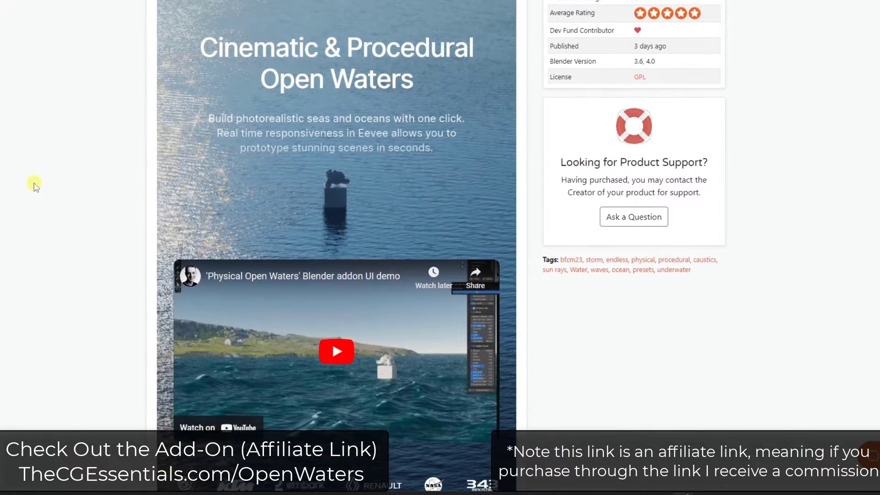
pyautogui.scroll(-2, 49, 186)
pyautogui.scroll(-1, 52, 188)
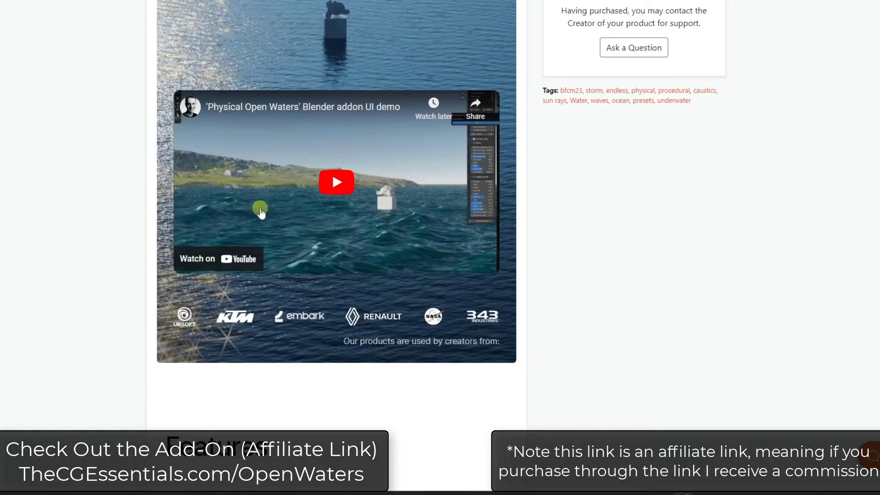
pyautogui.scroll(-7, 272, 204)
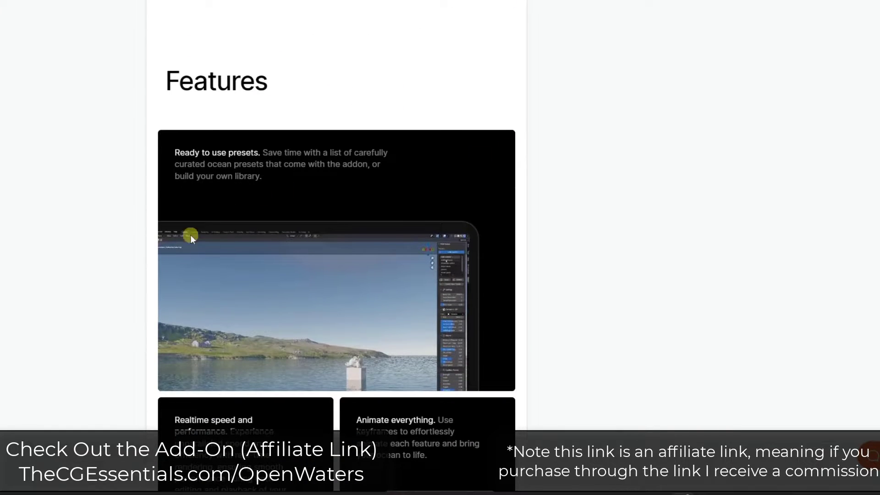
pyautogui.scroll(-2, 396, 320)
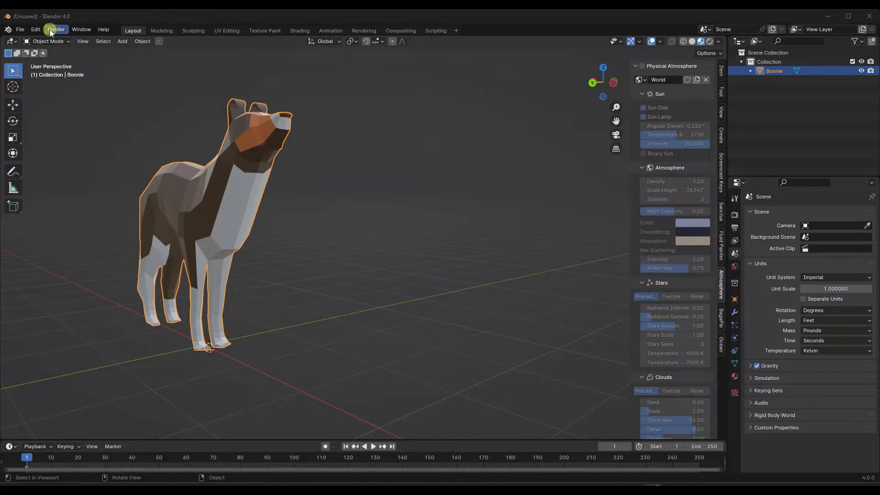
# Switch to Blender and check the Physical Open Waters add-on's entry and details in the preferences
pyautogui.click(37, 29)
pyautogui.click(64, 144)
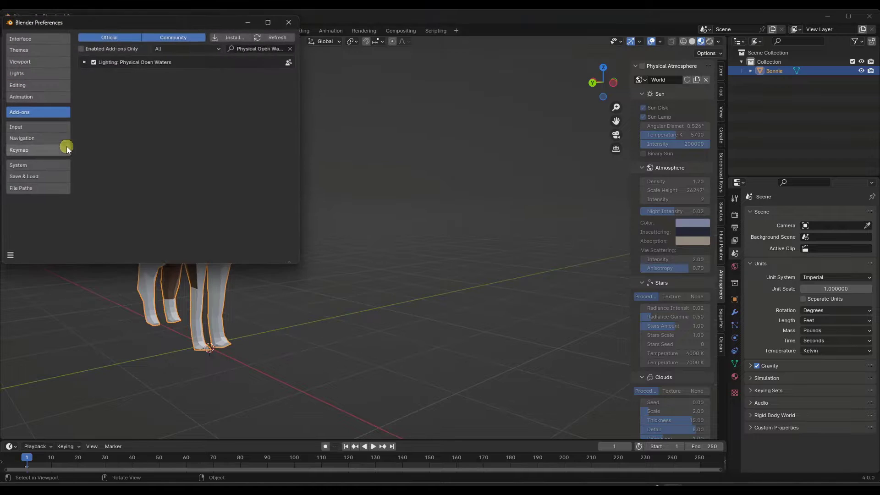
pyautogui.click(84, 61)
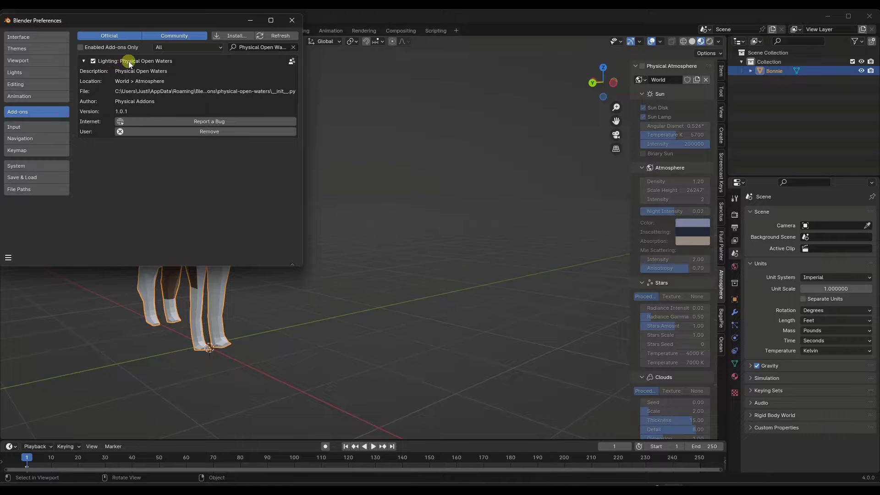
pyautogui.click(292, 21)
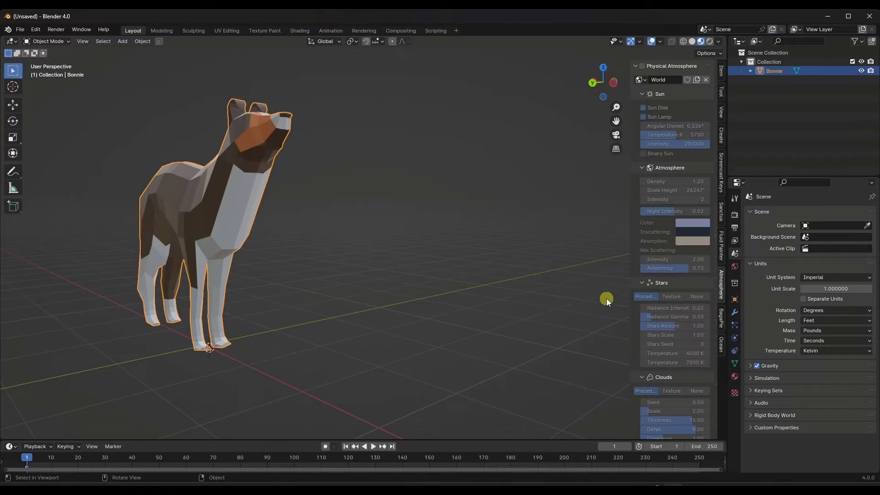
# Add a Physical Open Waters ocean to the scene around the animal model
pyautogui.click(722, 345)
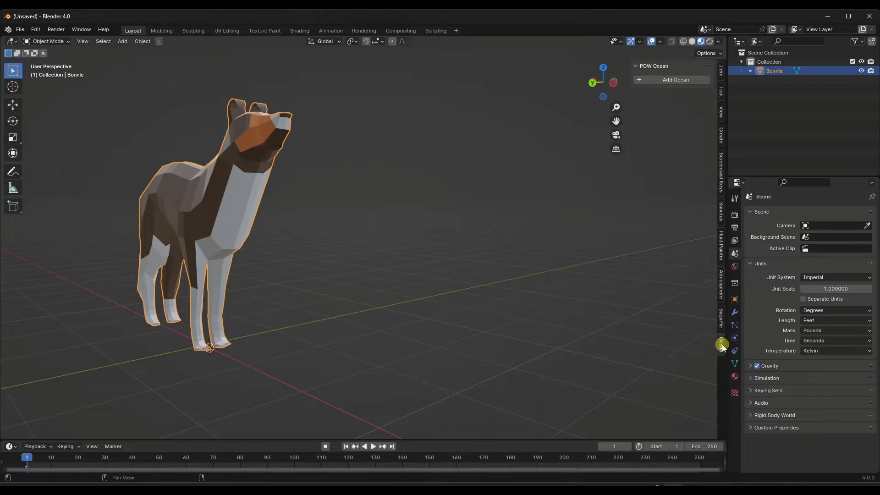
pyautogui.click(666, 81)
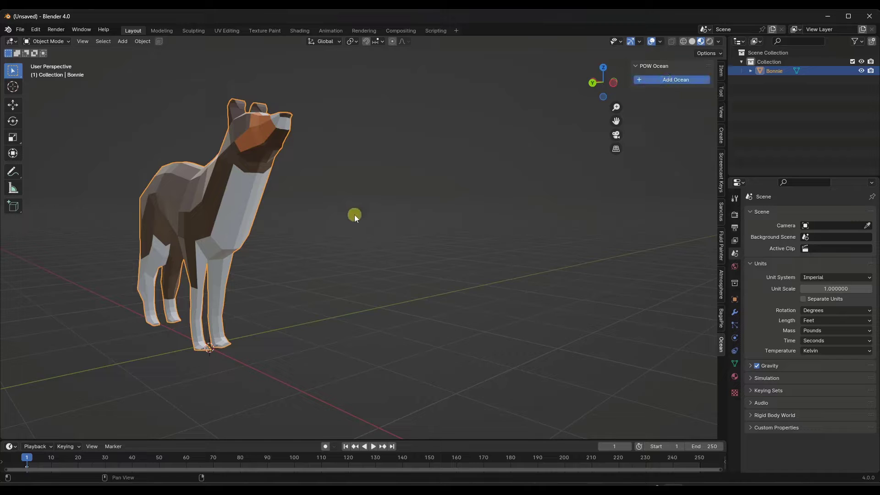
pyautogui.scroll(-6, 414, 262)
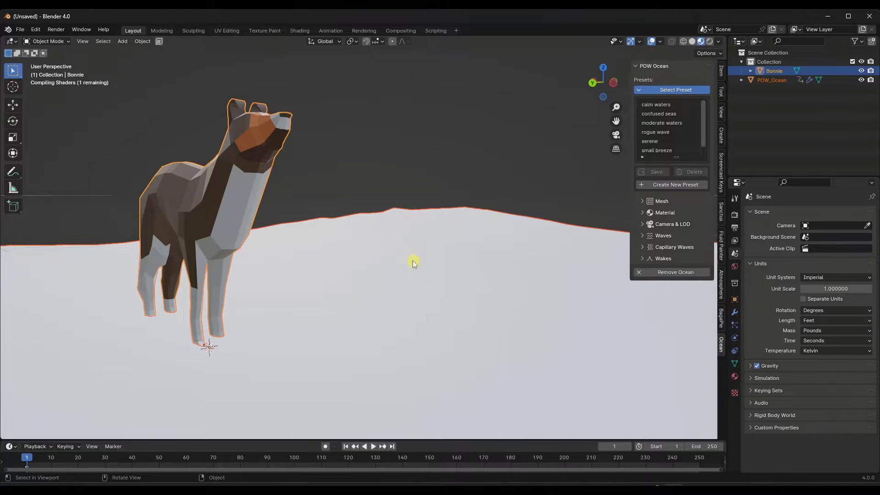
pyautogui.moveTo(404, 260)
pyautogui.mouseDown(button='middle')
pyautogui.moveTo(353, 262)
pyautogui.moveTo(387, 260)
pyautogui.mouseUp(button='middle')
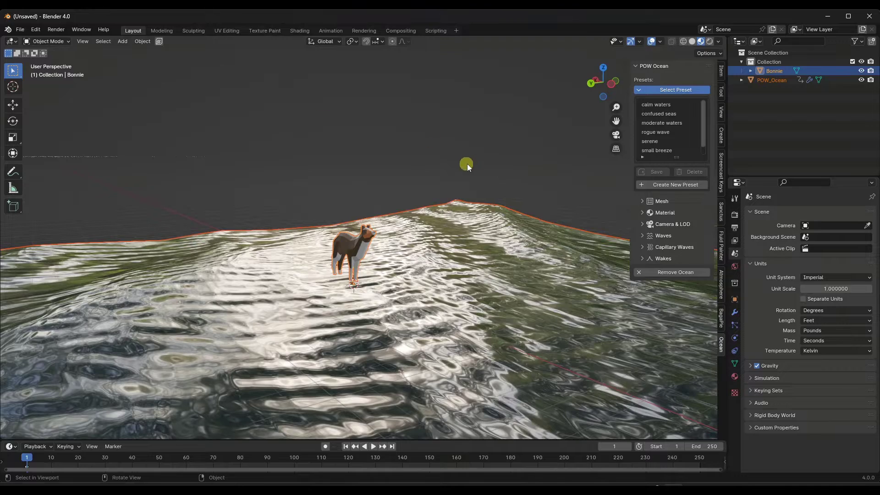
# Examine the ocean's extent and surface around the animal, and play back its wave animation briefly
pyautogui.scroll(-5, 442, 202)
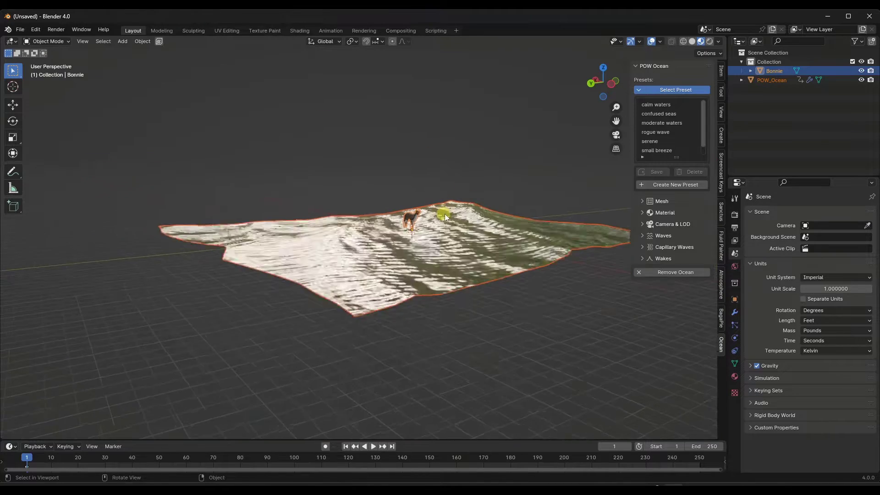
pyautogui.scroll(4, 445, 213)
pyautogui.scroll(4, 436, 207)
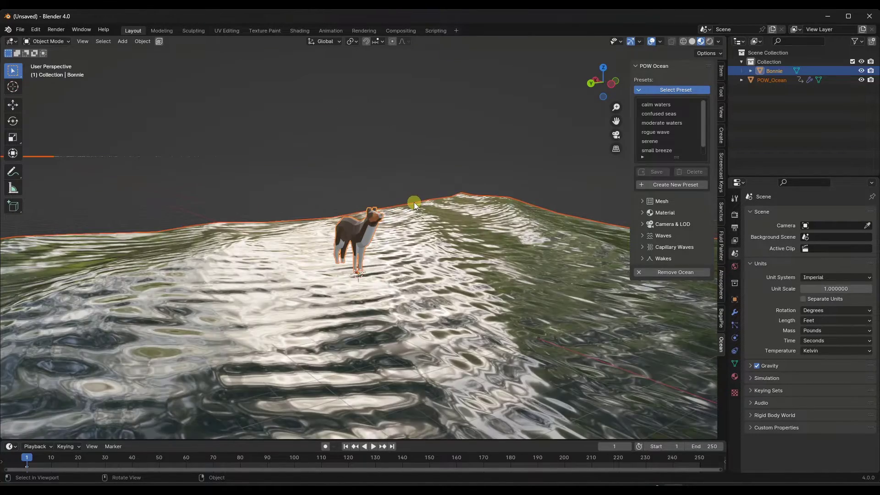
pyautogui.scroll(-2, 415, 202)
pyautogui.scroll(2, 421, 202)
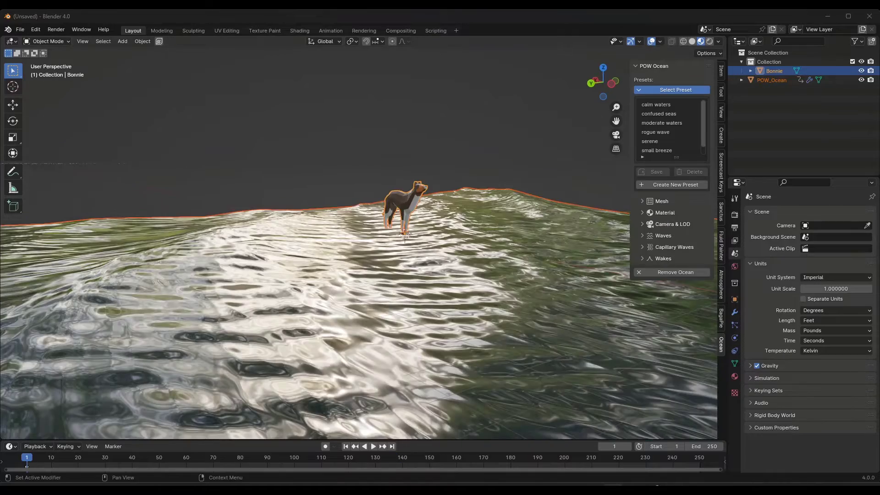
pyautogui.moveTo(462, 205); pyautogui.dragTo(465, 204, button='middle')
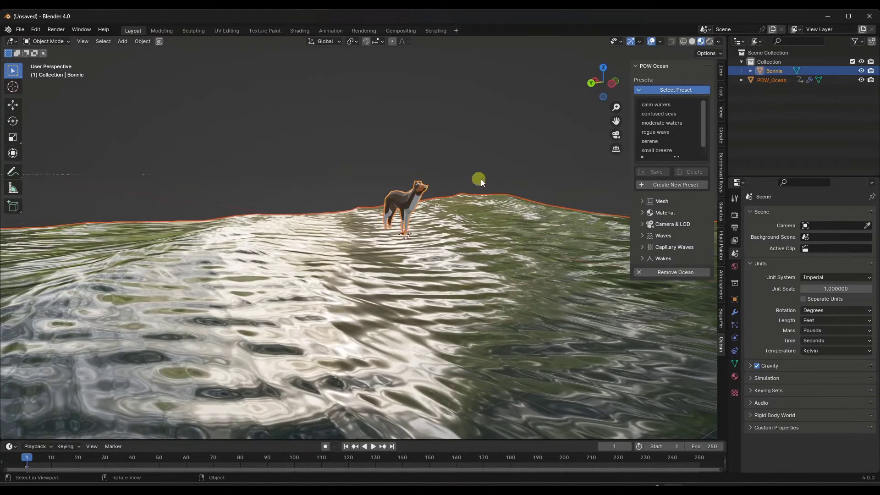
pyautogui.scroll(1, 517, 155)
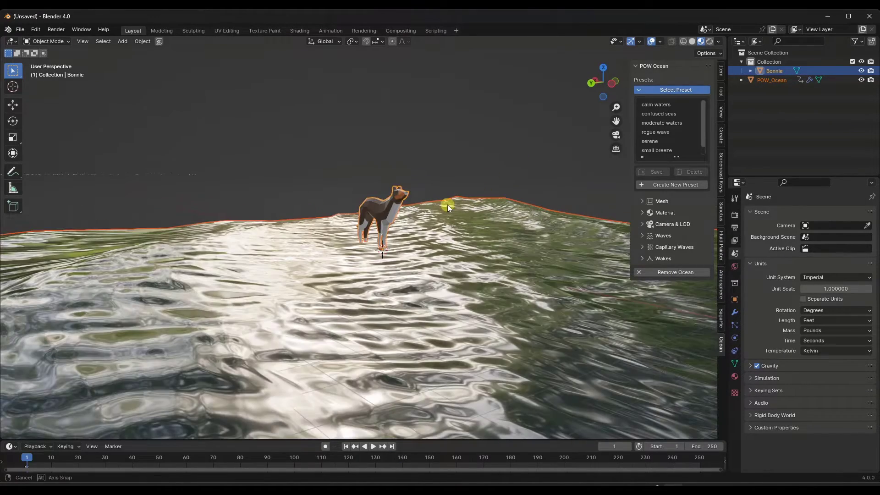
pyautogui.scroll(-4, 447, 205)
pyautogui.press('space')
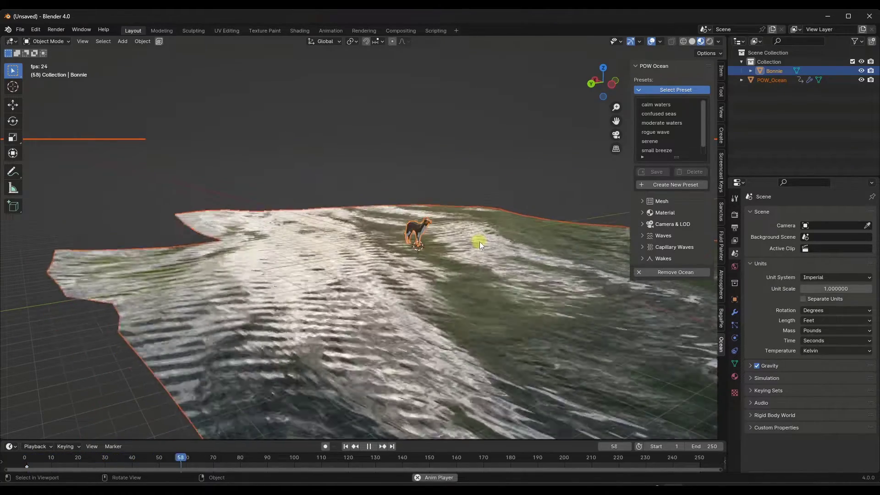
pyautogui.press('space')
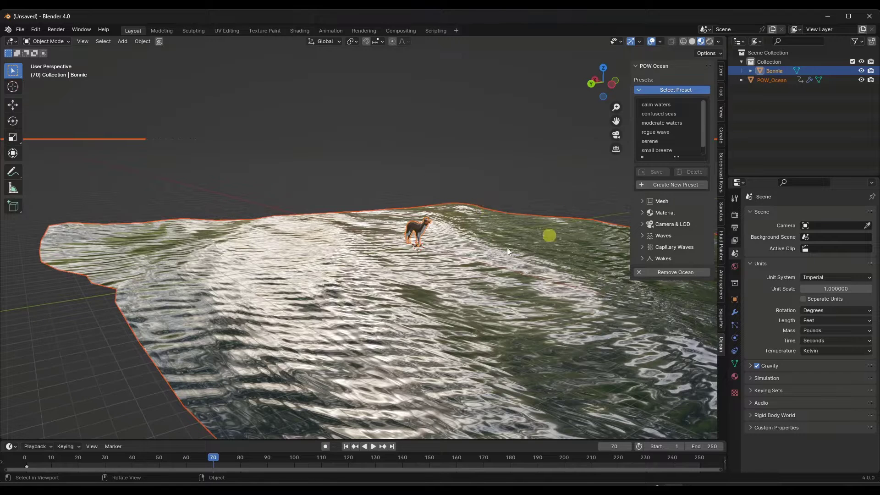
# Add a camera to the scene and look through it with its frame fitted to the viewport
pyautogui.hotkey('shift', 'a')
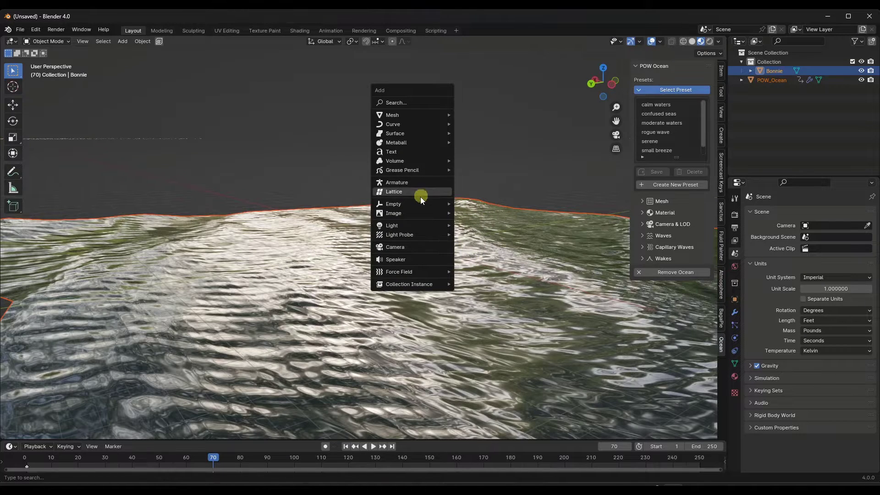
pyautogui.click(417, 249)
pyautogui.press('KP_0')
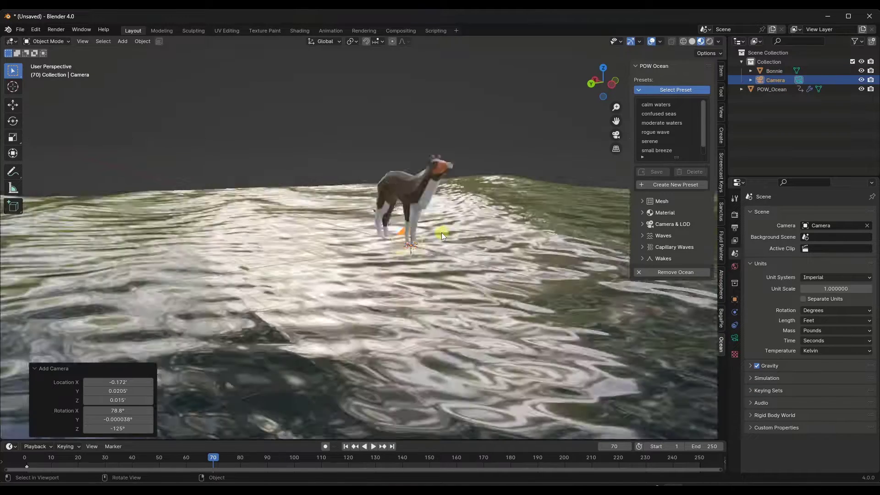
pyautogui.press('Home')
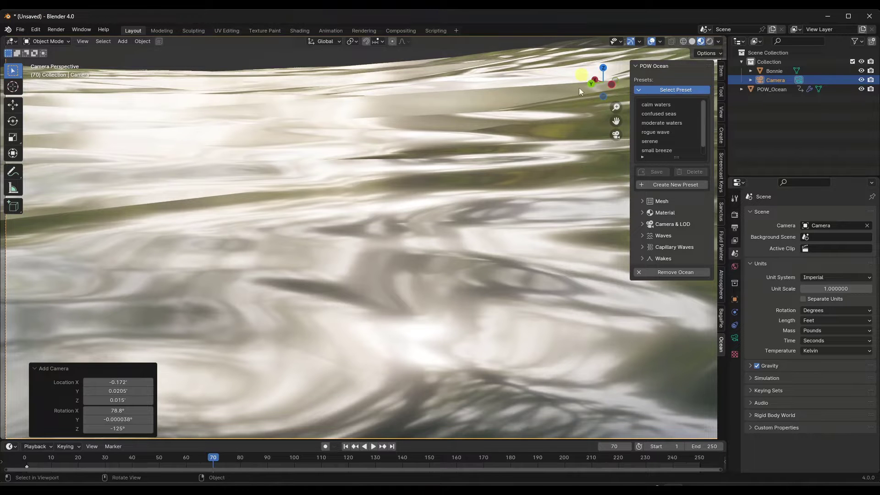
# Lock the camera to the view and pull it back to frame the whole animal standing on the ocean
pyautogui.click(720, 111)
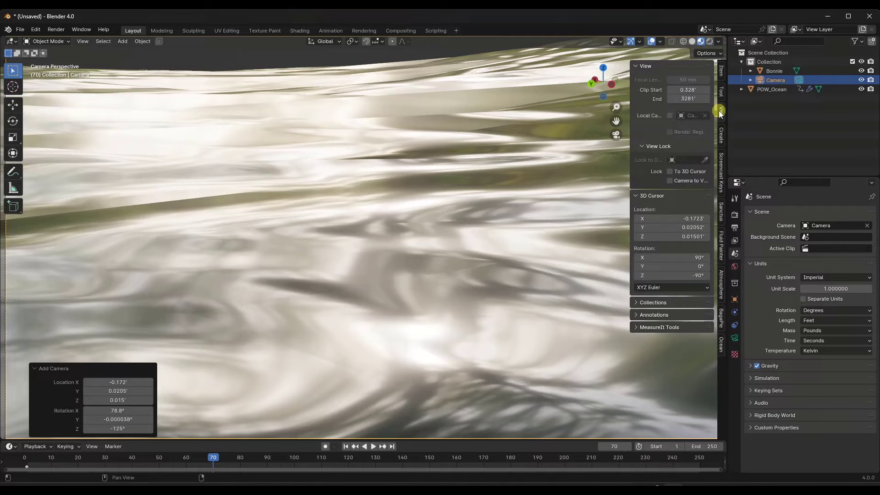
pyautogui.click(669, 182)
pyautogui.scroll(-15, 460, 173)
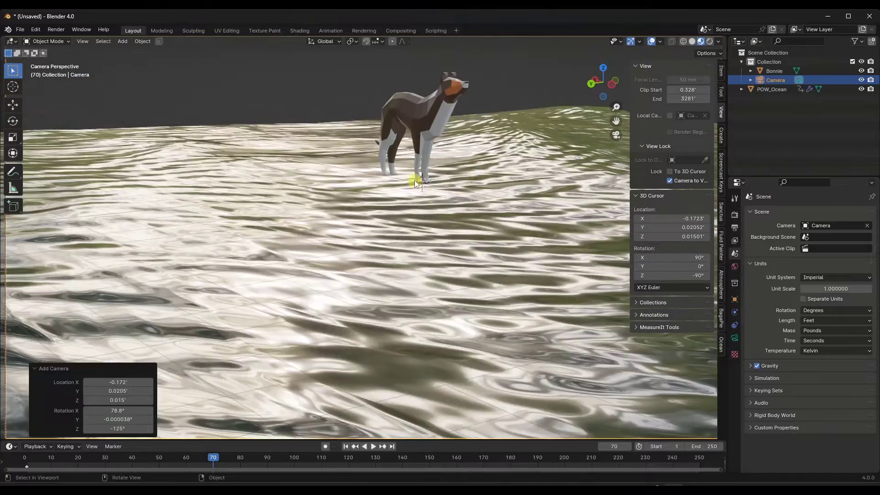
pyautogui.moveTo(414, 180); pyautogui.dragTo(390, 265, button='middle')
# Assign the scene's Camera as the camera in the ocean's Camera & LOD settings
pyautogui.click(722, 344)
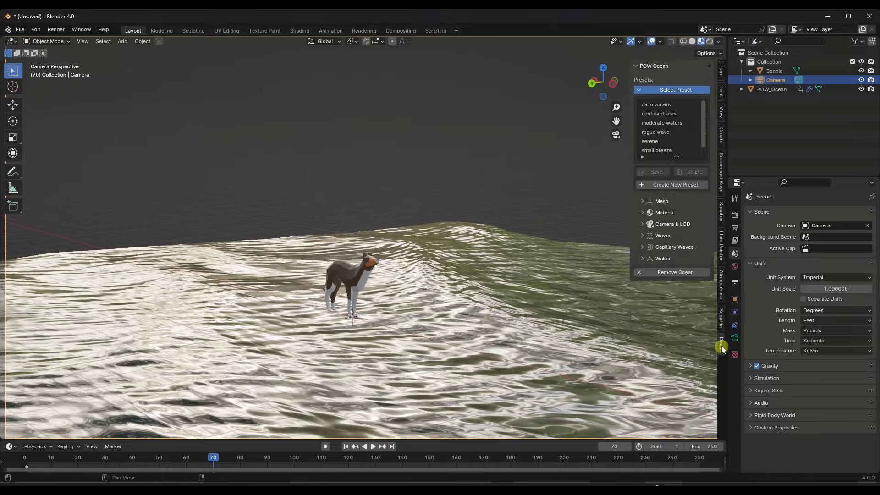
pyautogui.click(642, 224)
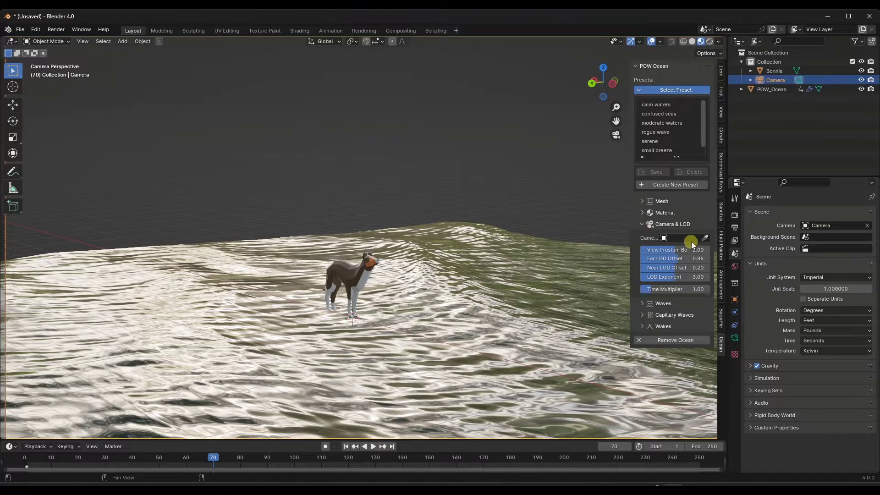
pyautogui.click(705, 238)
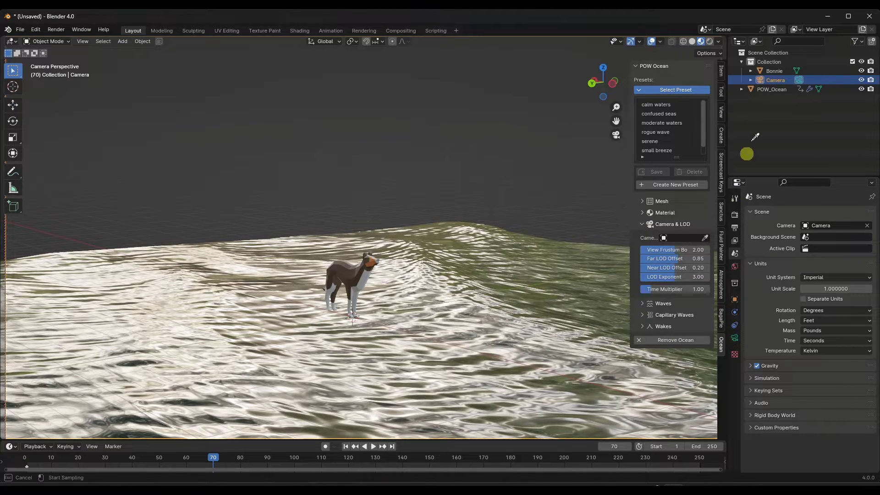
pyautogui.click(761, 80)
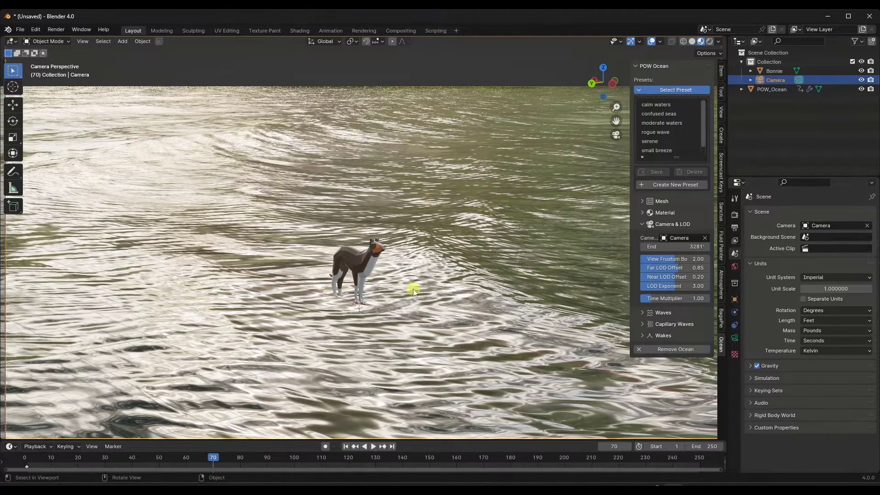
# Play the wave animation and examine the ocean around the animal from different angles through the camera
pyautogui.moveTo(413, 289); pyautogui.dragTo(447, 296, button='middle')
pyautogui.press('space')
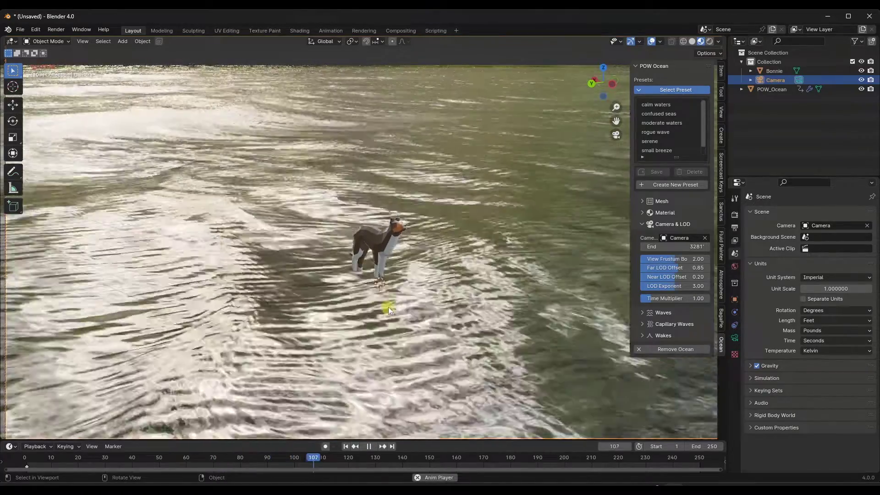
pyautogui.moveTo(388, 307); pyautogui.dragTo(400, 279, button='middle')
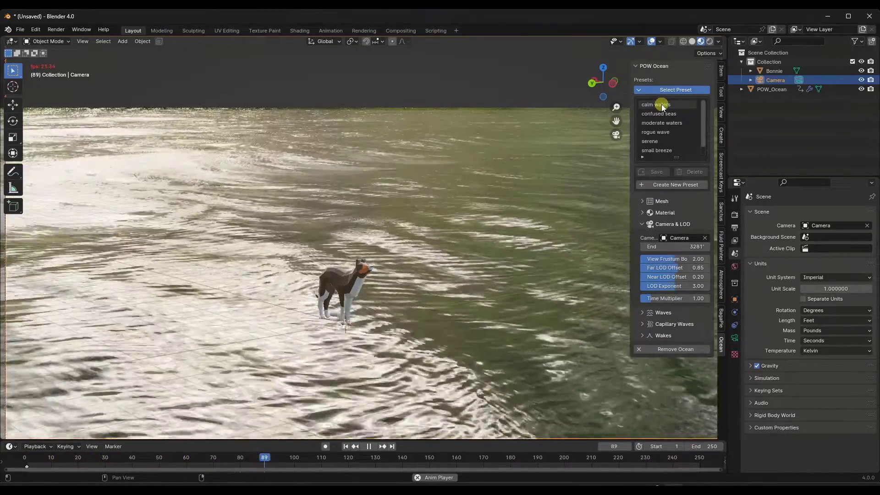
# Preview the ocean presets calm waters, confused seas, moderate waters, rogue wave and serene on the animated water
pyautogui.click(662, 105)
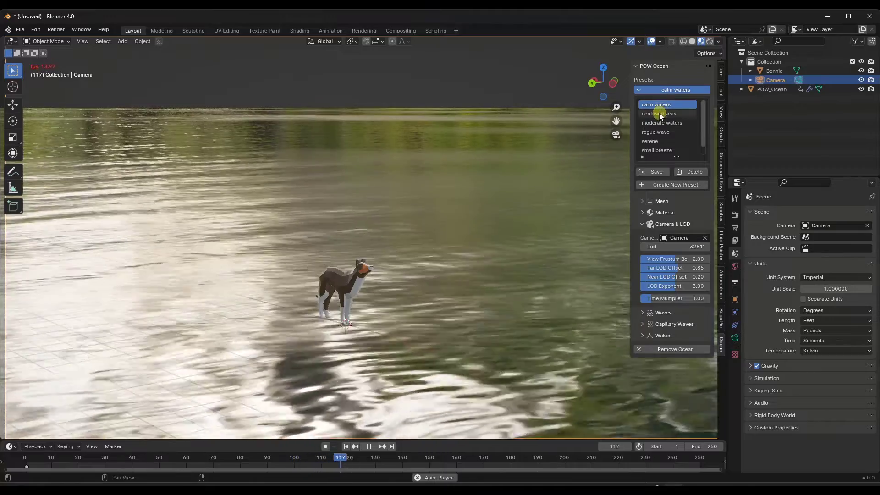
pyautogui.click(661, 114)
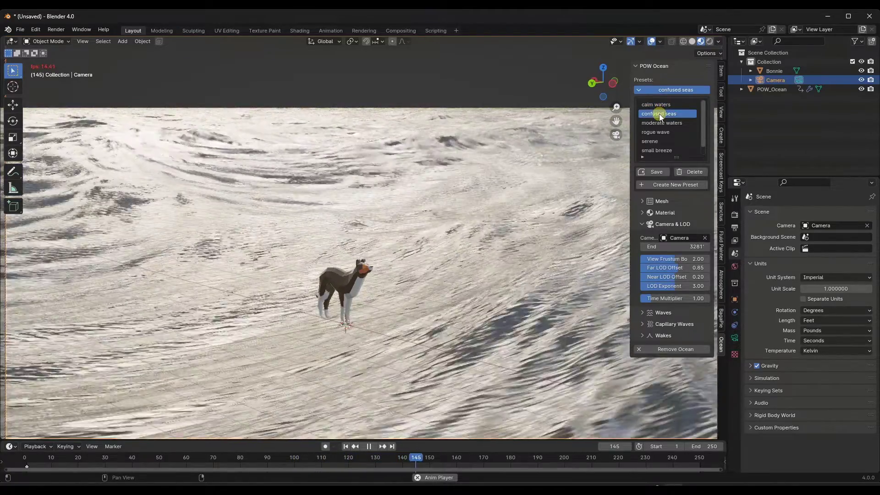
pyautogui.moveTo(387, 268); pyautogui.dragTo(366, 263, button='middle')
pyautogui.click(663, 123)
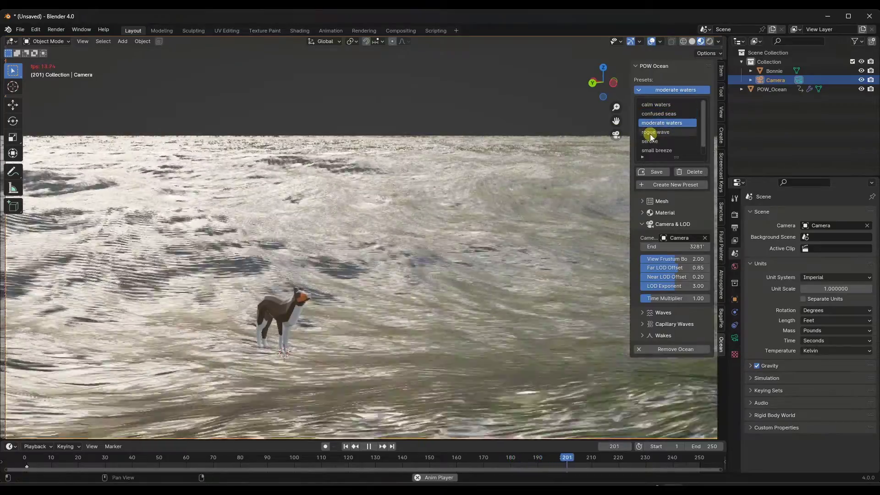
pyautogui.click(655, 132)
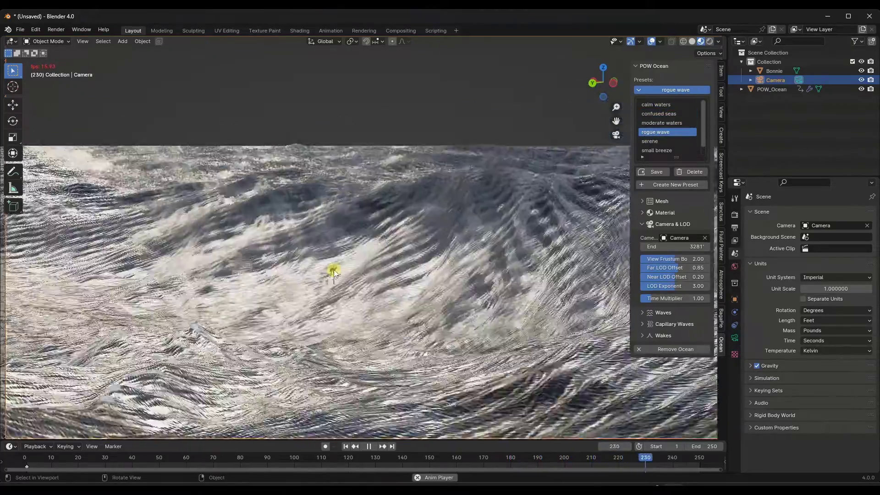
pyautogui.moveTo(334, 270); pyautogui.dragTo(398, 247, button='middle')
pyautogui.click(649, 141)
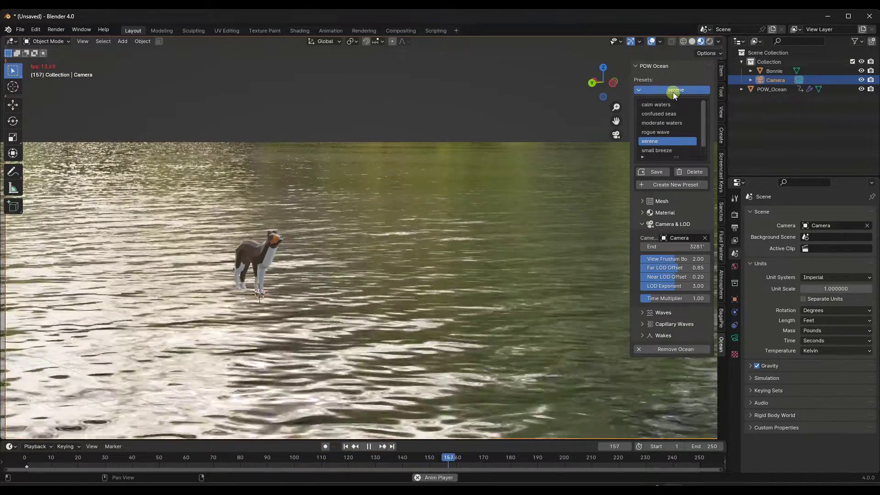
# Switch the viewport to rendered shading, stop the playback and light the scene with the Physical Atmosphere
pyautogui.click(710, 41)
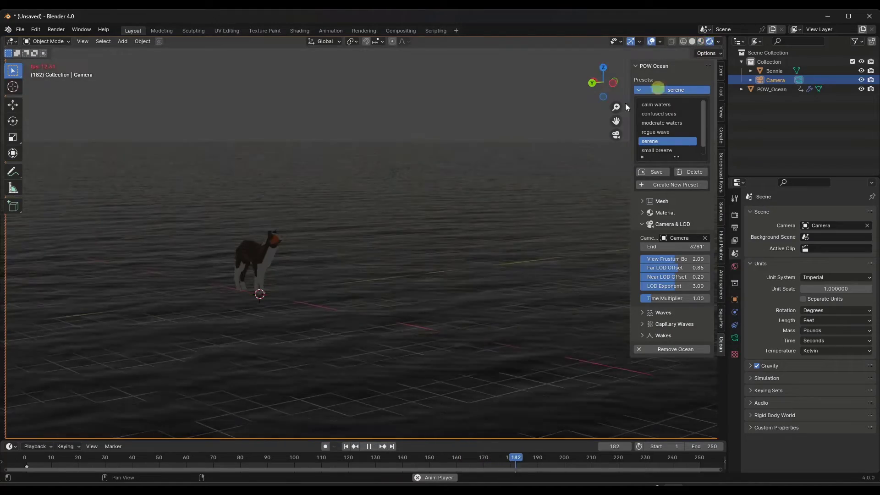
pyautogui.press('space')
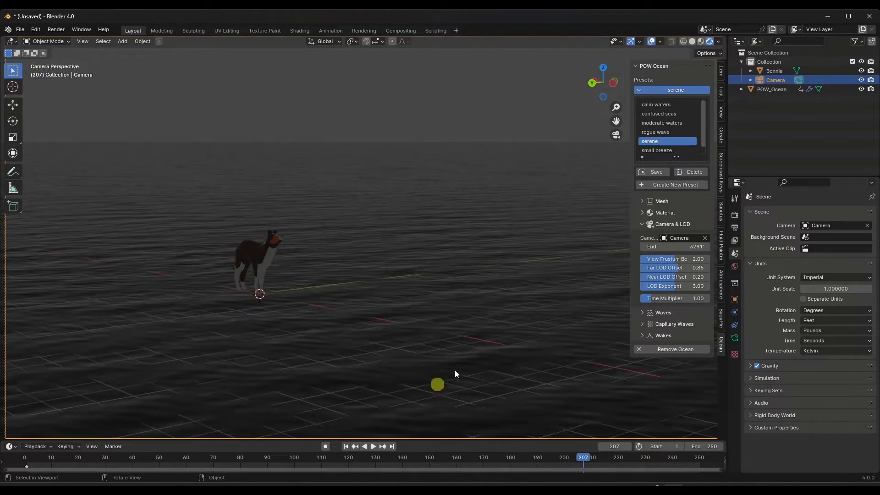
pyautogui.click(721, 286)
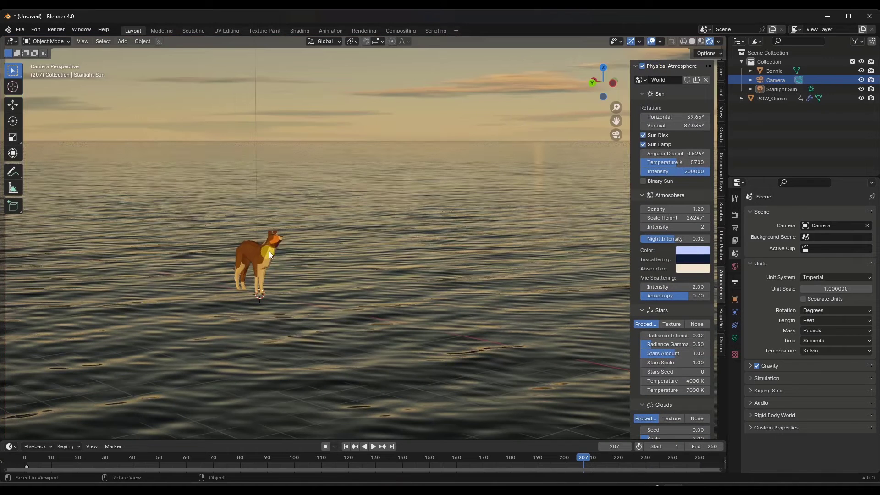
pyautogui.moveTo(269, 251); pyautogui.dragTo(265, 245, button='middle')
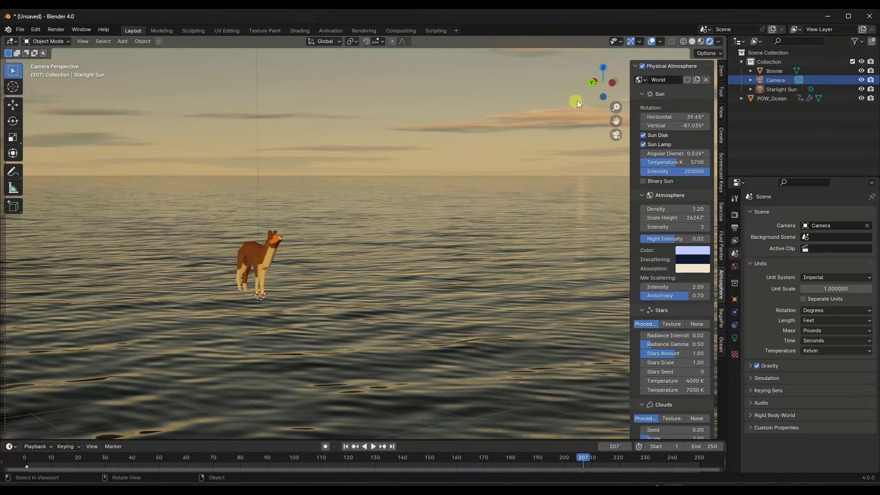
# Set the atmosphere sun's rotation to 24.65° horizontal and -80.035° vertical, and bring the camera closer to the animal
pyautogui.moveTo(678, 116)
pyautogui.mouseDown()
pyautogui.moveTo(692, 117)
pyautogui.moveTo(679, 119)
pyautogui.moveTo(692, 125)
pyautogui.moveTo(675, 117)
pyautogui.mouseUp()
pyautogui.scroll(-3, 316, 254)
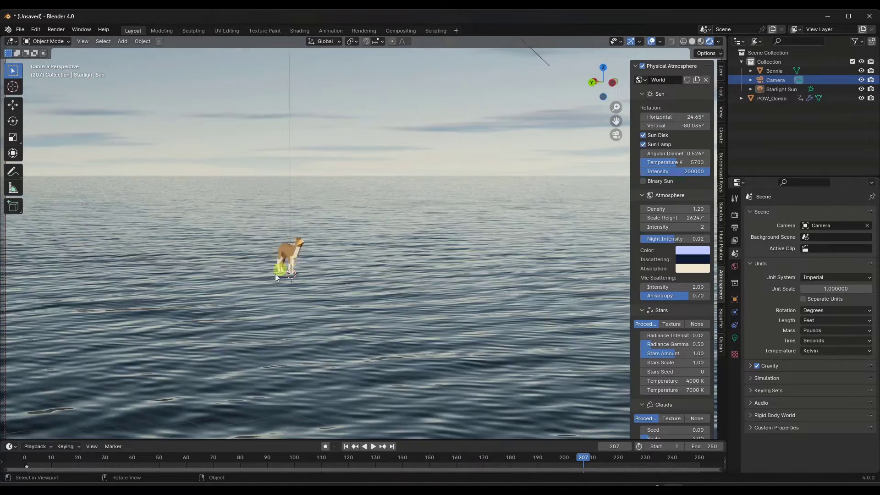
pyautogui.scroll(4, 273, 271)
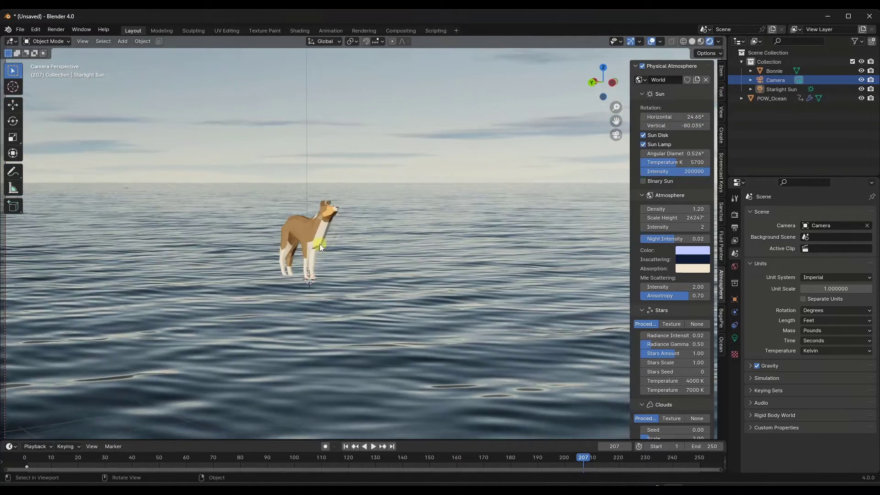
# Play the animation and preview the ocean presets under the new sky, from calm waters through rogue wave to storm gusts
pyautogui.press('space')
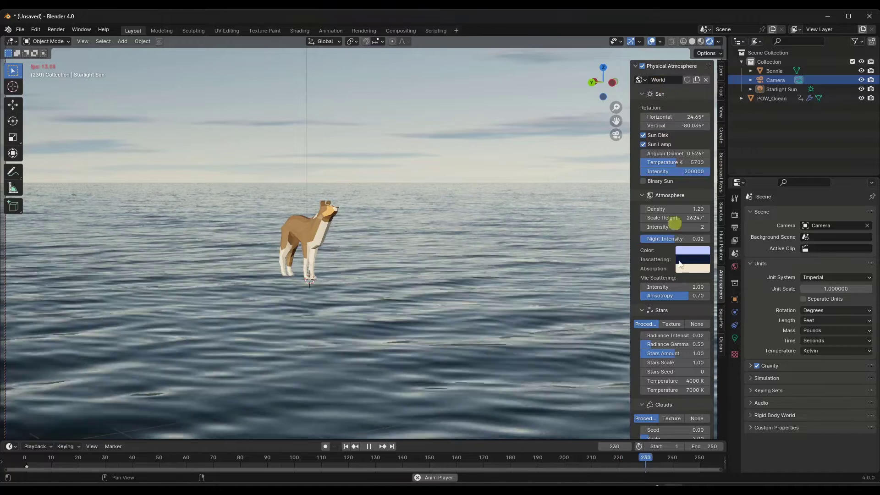
pyautogui.click(721, 342)
pyautogui.click(658, 105)
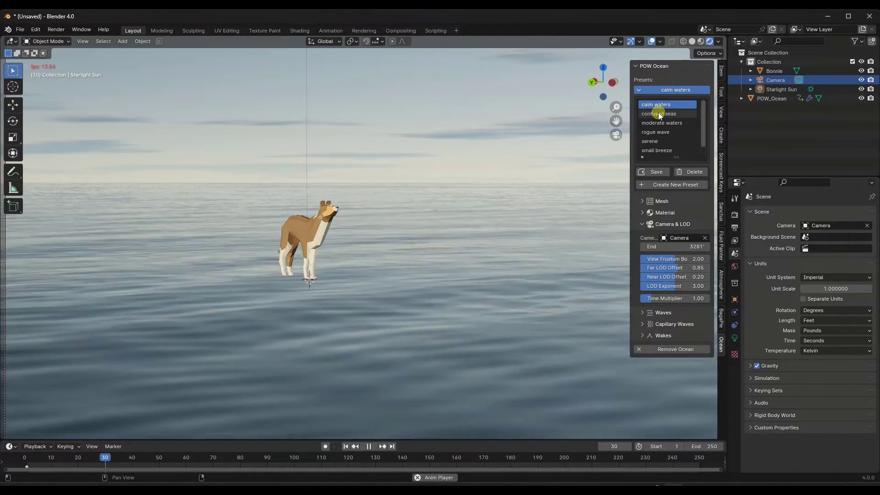
pyautogui.click(660, 114)
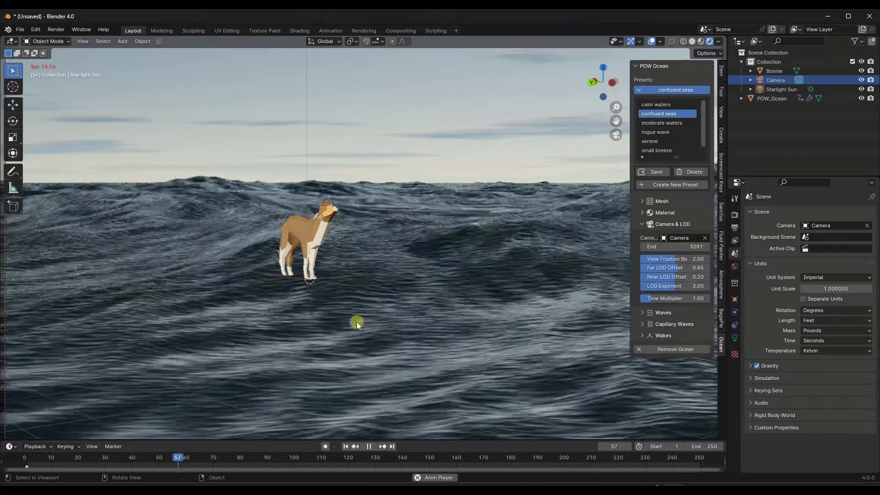
pyautogui.scroll(-4, 356, 317)
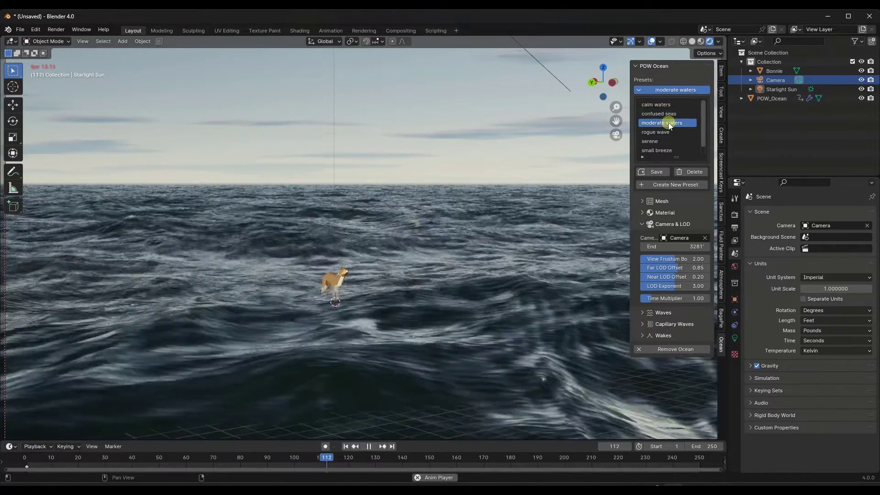
pyautogui.click(664, 132)
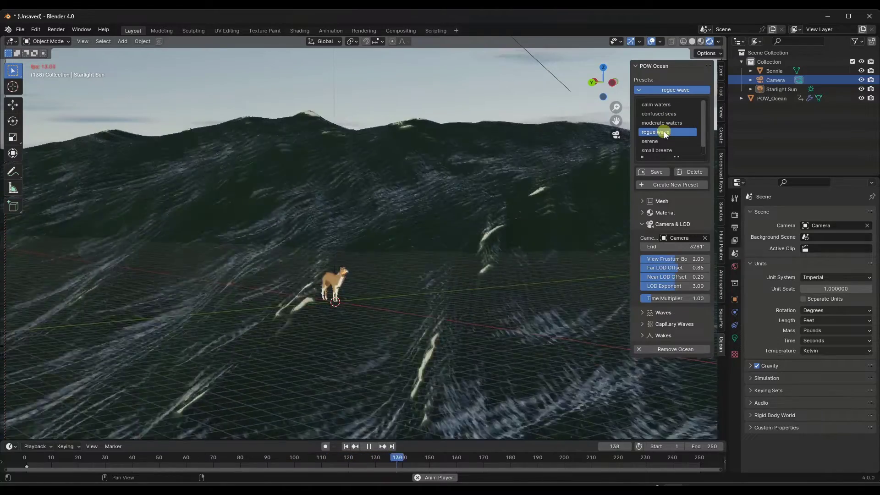
pyautogui.click(655, 143)
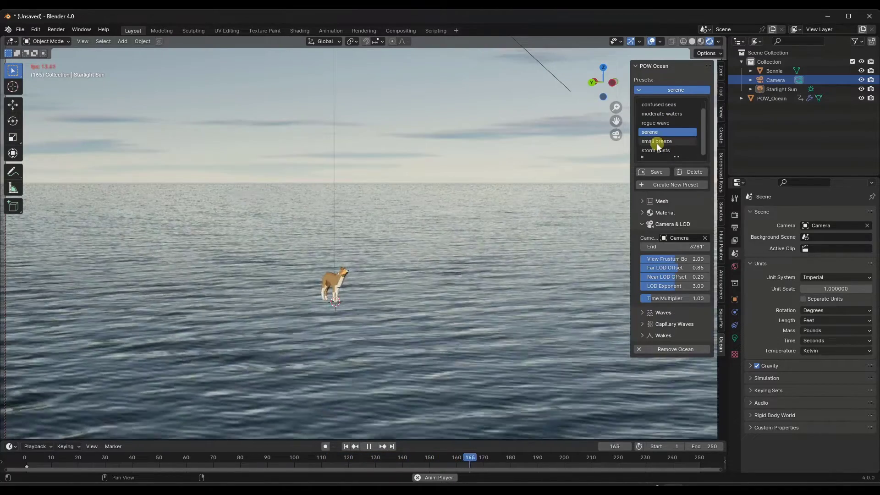
pyautogui.click(659, 147)
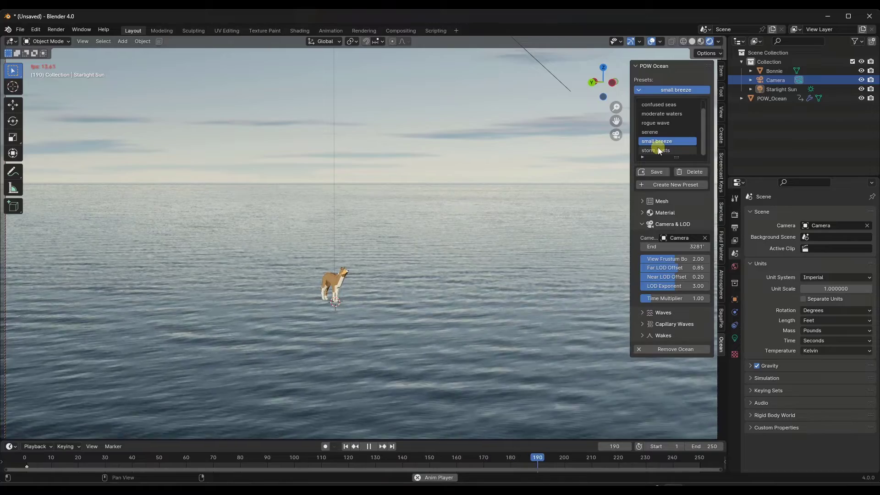
pyautogui.click(658, 148)
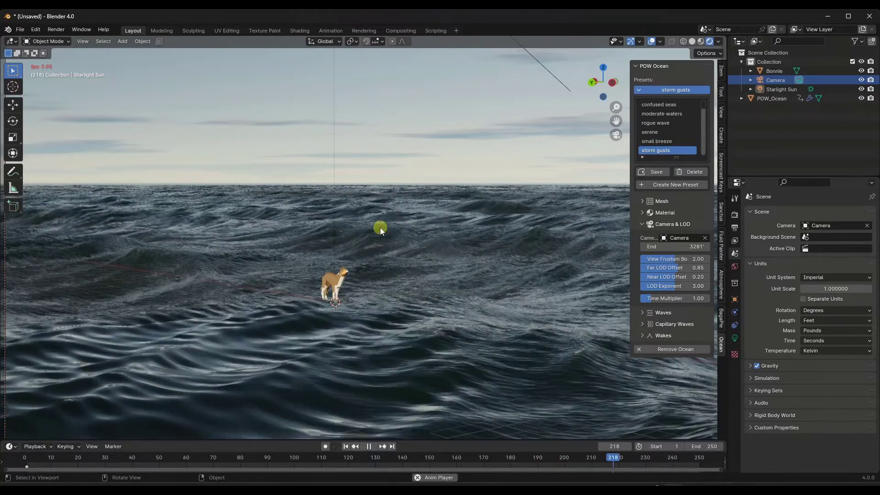
# Compare the rogue wave and confused seas presets again, apply calm waters and stop the playback
pyautogui.click(655, 123)
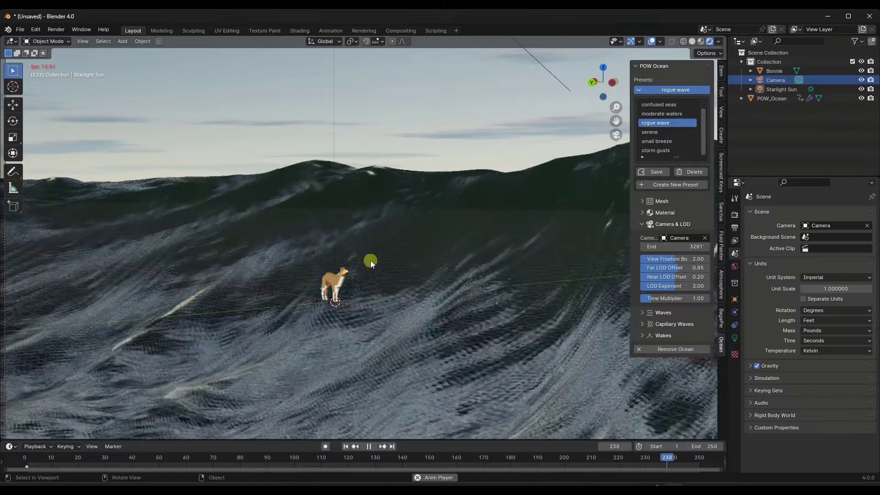
pyautogui.click(663, 105)
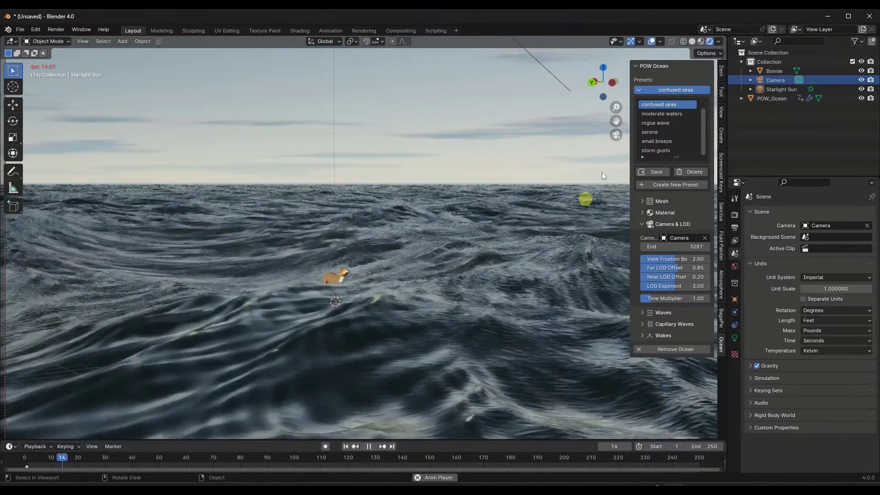
pyautogui.scroll(1, 662, 115)
pyautogui.click(658, 105)
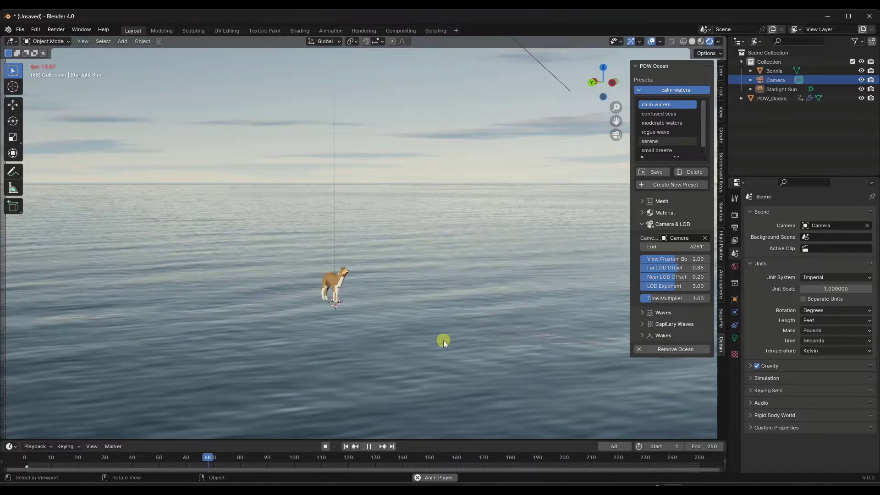
pyautogui.press('space')
# Try the Cycles render engine with GPU Compute and viewport denoising, and return to EEVEE
pyautogui.click(735, 214)
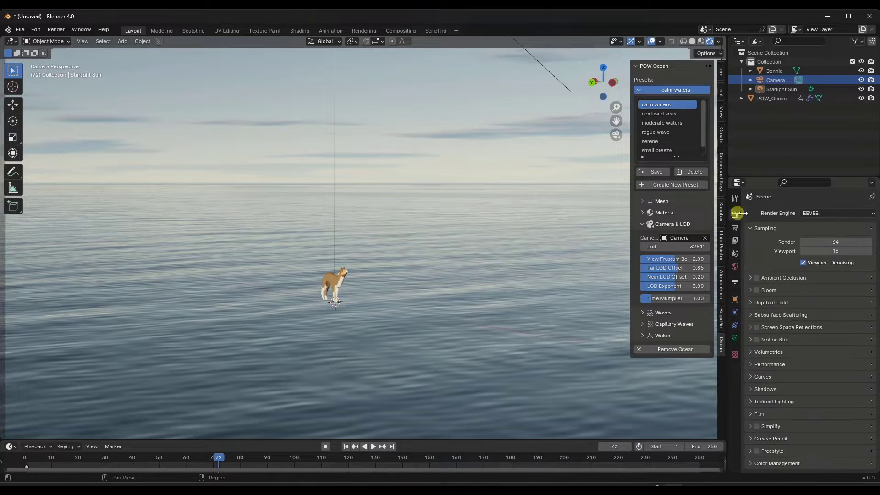
pyautogui.click(832, 215)
pyautogui.click(818, 245)
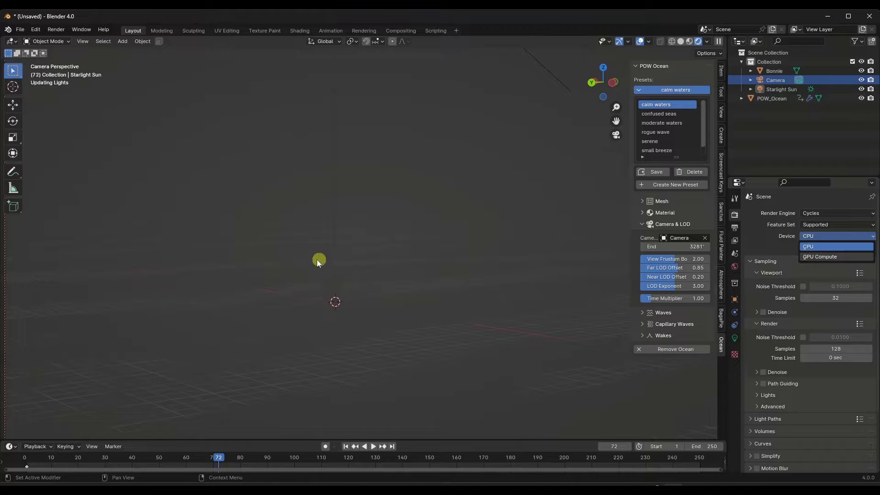
pyautogui.click(761, 303)
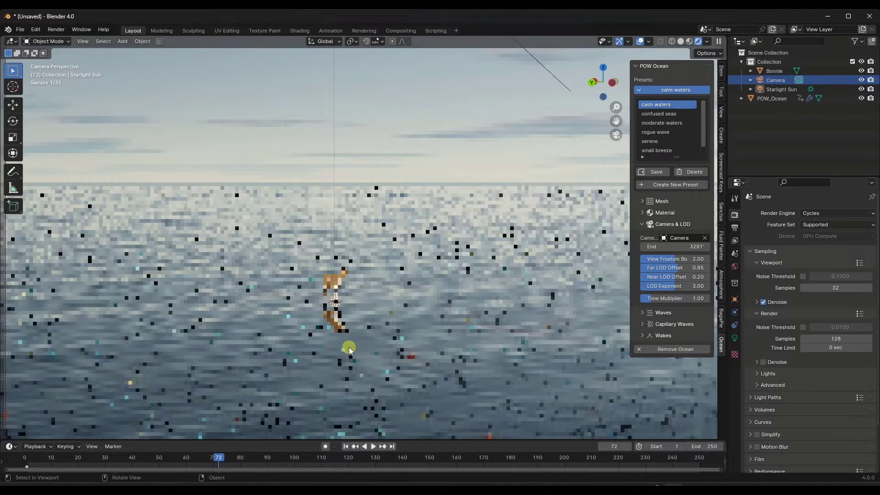
pyautogui.click(817, 224)
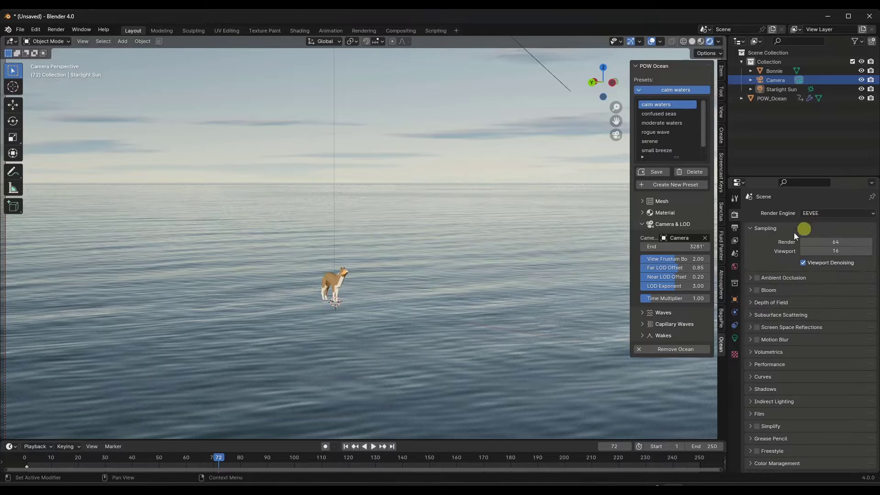
# Set the ocean mesh size to 1000' and pull the camera far back to check its extent
pyautogui.scroll(4, 328, 304)
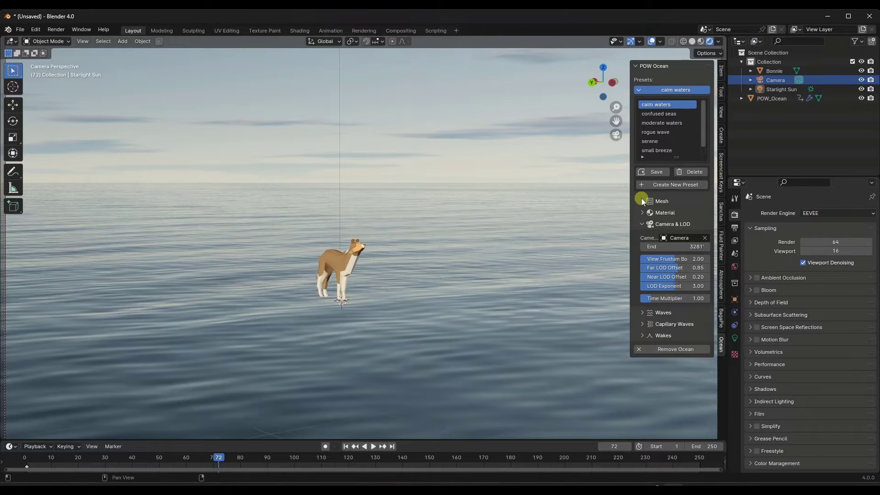
pyautogui.click(643, 201)
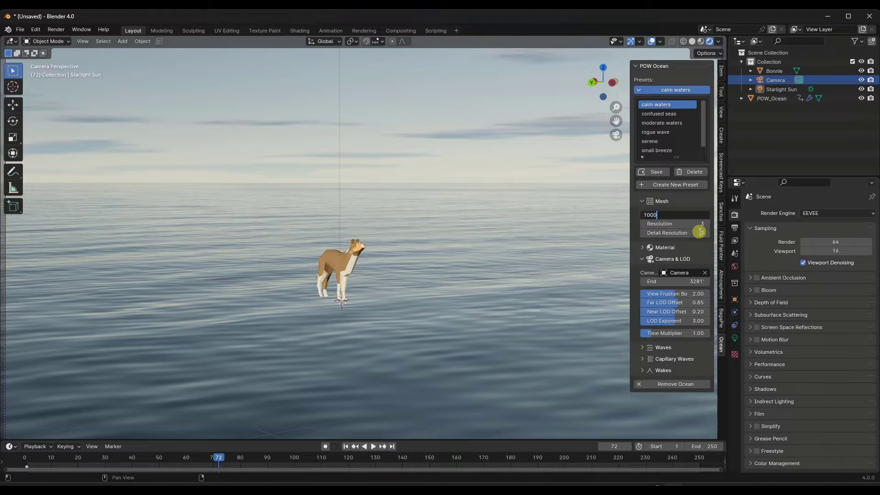
pyautogui.moveTo(452, 255); pyautogui.dragTo(449, 261, button='middle')
pyautogui.scroll(-6, 439, 259)
pyautogui.scroll(-15, 438, 259)
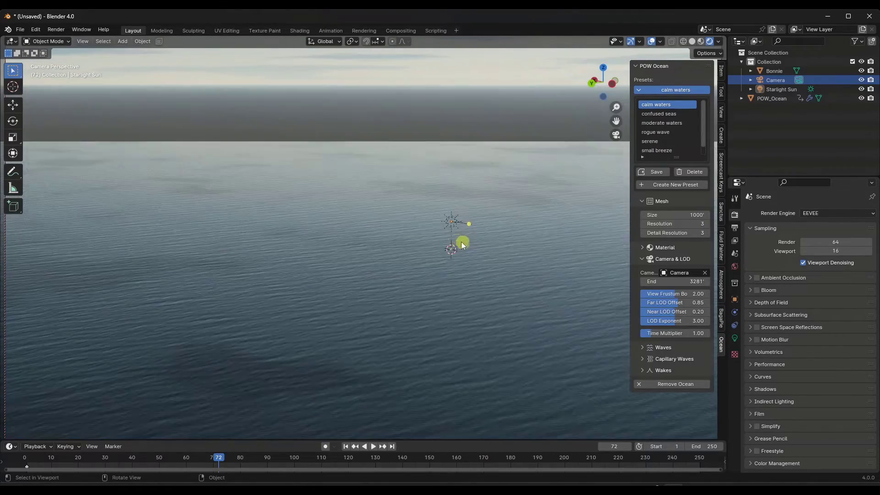
# Enlarge the ocean mesh size to 6000' and bring the camera back close to the animal model
pyautogui.scroll(5, 479, 242)
pyautogui.scroll(8, 474, 243)
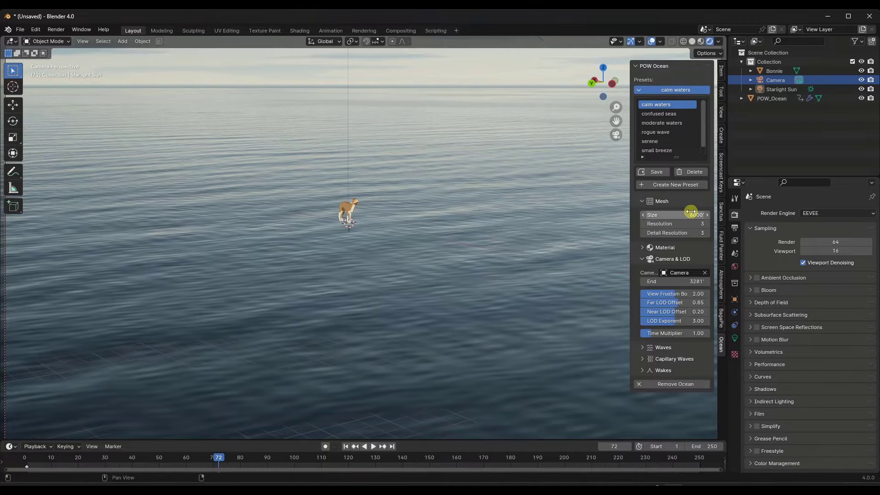
pyautogui.scroll(6, 348, 211)
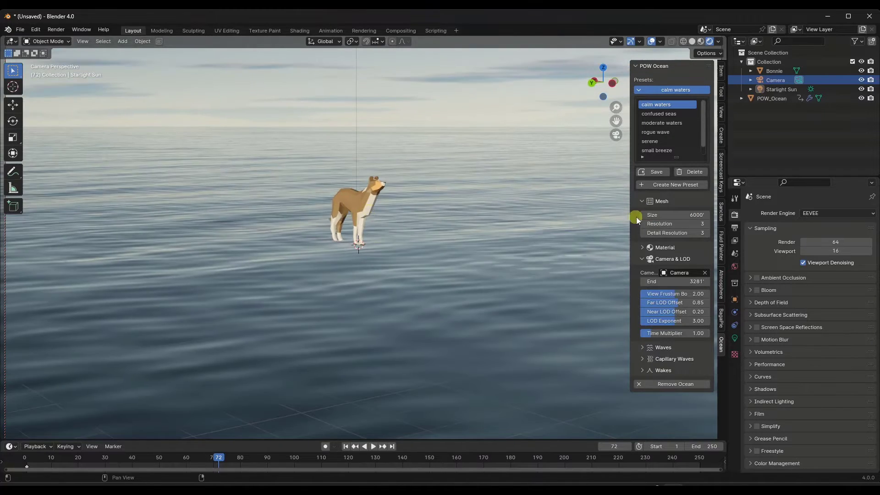
# Lower the ocean mesh's Resolution and Detail Resolution to 1 and play the animation briefly to check performance
pyautogui.click(643, 223)
pyautogui.click(643, 224)
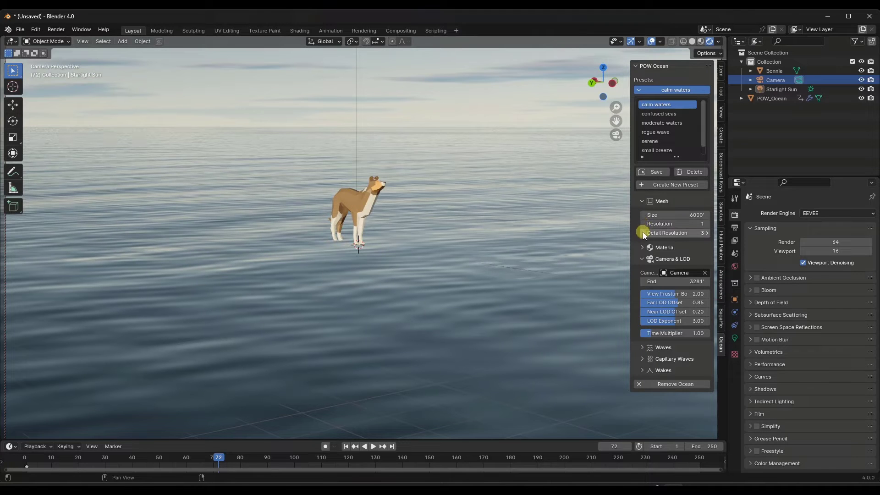
pyautogui.click(643, 233)
pyautogui.click(643, 233)
pyautogui.press('space')
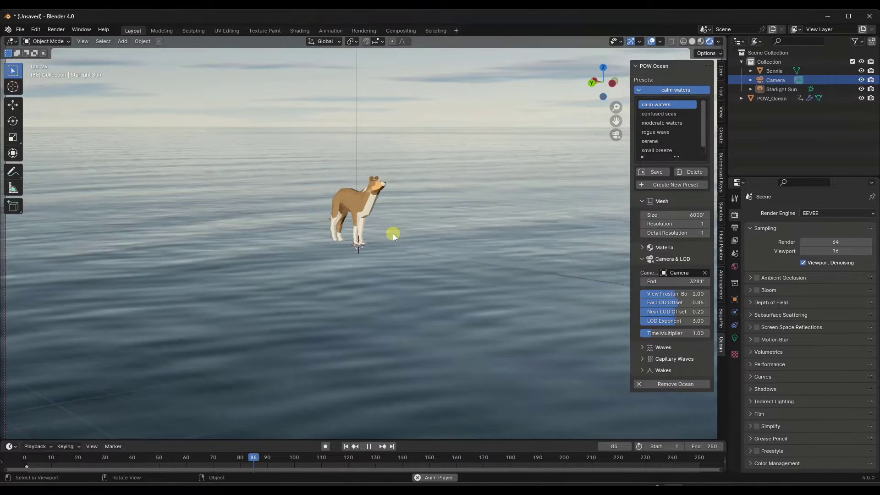
pyautogui.press('space')
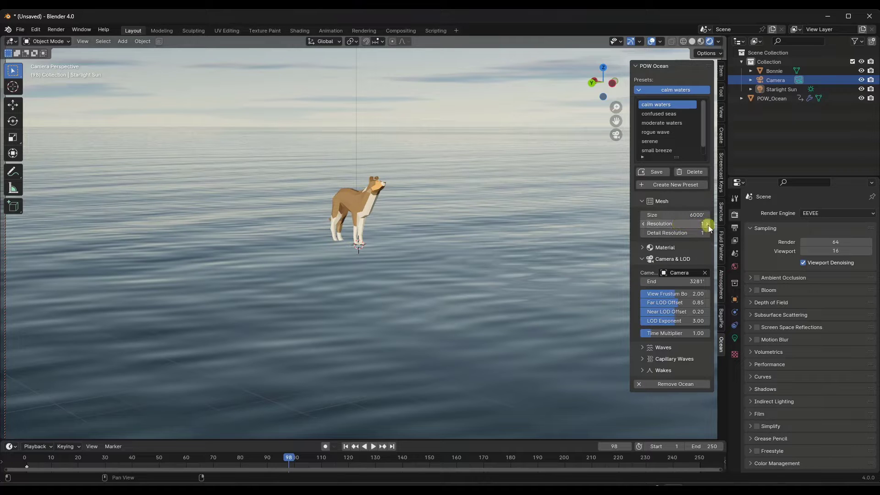
# Return the ocean mesh's Resolution and Detail Resolution to 3, playing the animation briefly after each change
pyautogui.click(708, 225)
pyautogui.press('space')
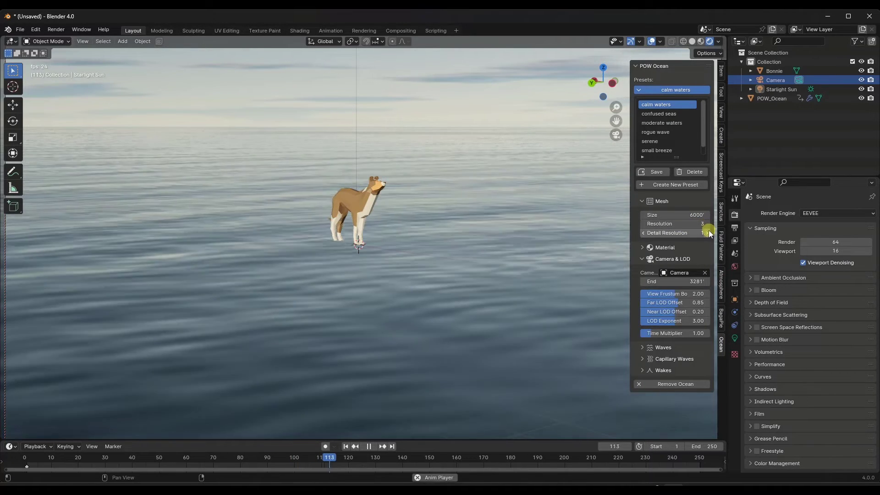
pyautogui.press('space')
pyautogui.click(707, 233)
pyautogui.click(707, 233)
pyautogui.click(708, 233)
pyautogui.press('space')
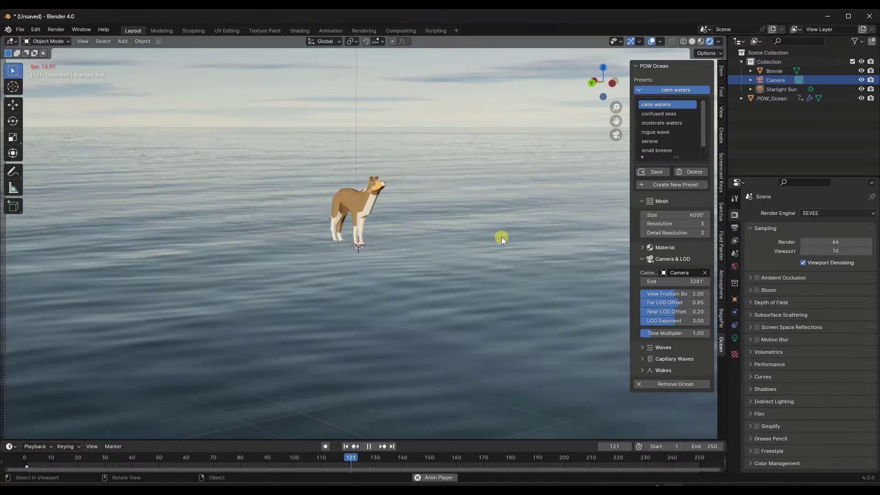
pyautogui.press('space')
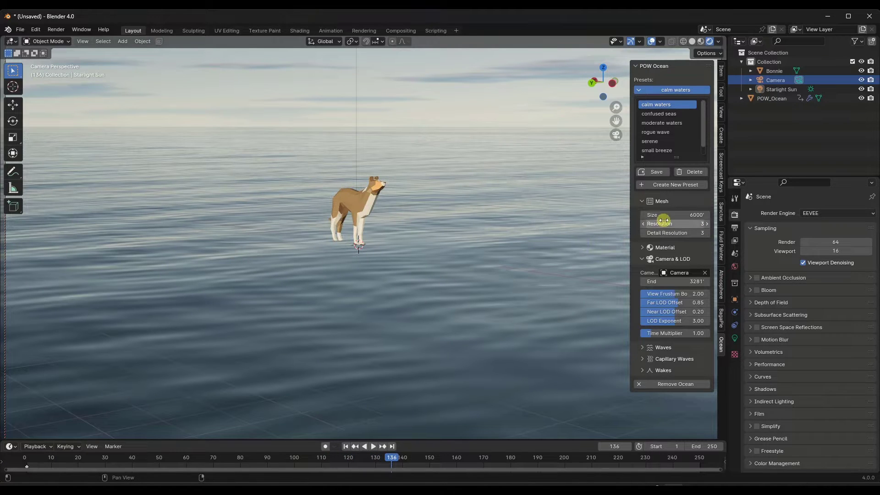
# Set the ocean material's Subsurface Scale to 9.43 and inspect the water around the animal up close
pyautogui.moveTo(336, 216); pyautogui.dragTo(321, 218, button='middle')
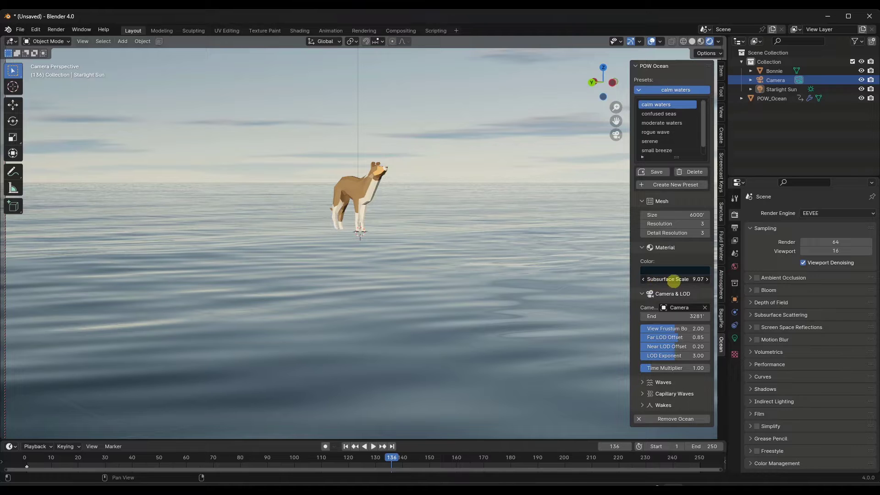
pyautogui.moveTo(401, 273); pyautogui.dragTo(398, 267, button='middle')
pyautogui.scroll(-1, 398, 268)
pyautogui.scroll(6, 414, 182)
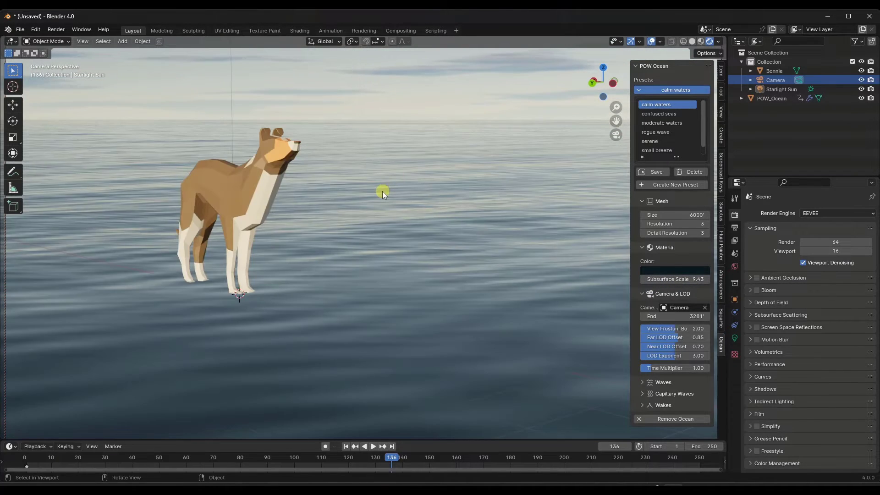
# Try a Far LOD Offset of 1.30 and a Near LOD Offset of 0.15, viewing the ocean from several angles
pyautogui.moveTo(383, 191)
pyautogui.mouseDown(button='middle')
pyautogui.moveTo(397, 194)
pyautogui.moveTo(365, 196)
pyautogui.moveTo(367, 185)
pyautogui.moveTo(368, 194)
pyautogui.moveTo(355, 197)
pyautogui.moveTo(373, 194)
pyautogui.mouseUp(button='middle')
pyautogui.scroll(-4, 397, 193)
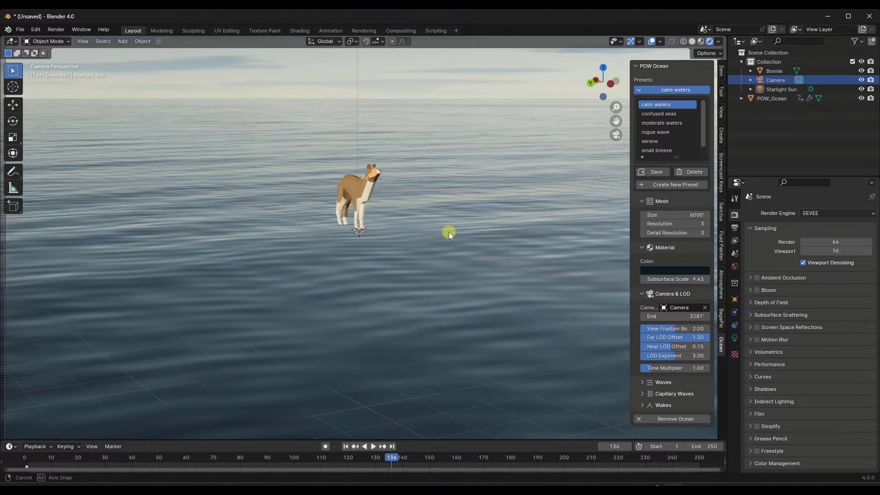
pyautogui.moveTo(449, 232); pyautogui.dragTo(456, 232, button='middle')
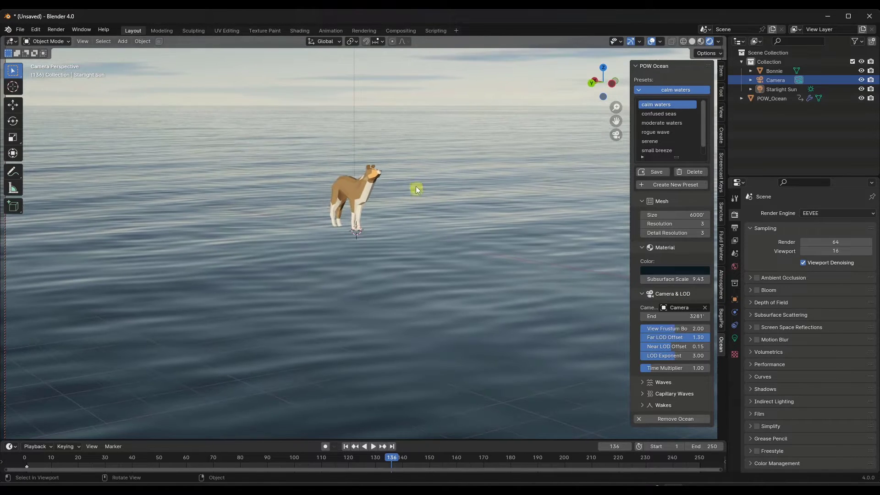
pyautogui.scroll(3, 431, 145)
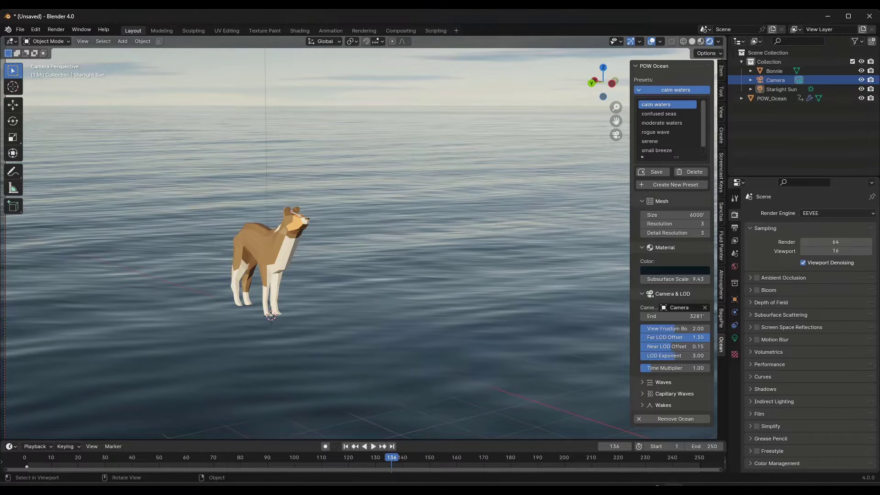
pyautogui.click(241, 222)
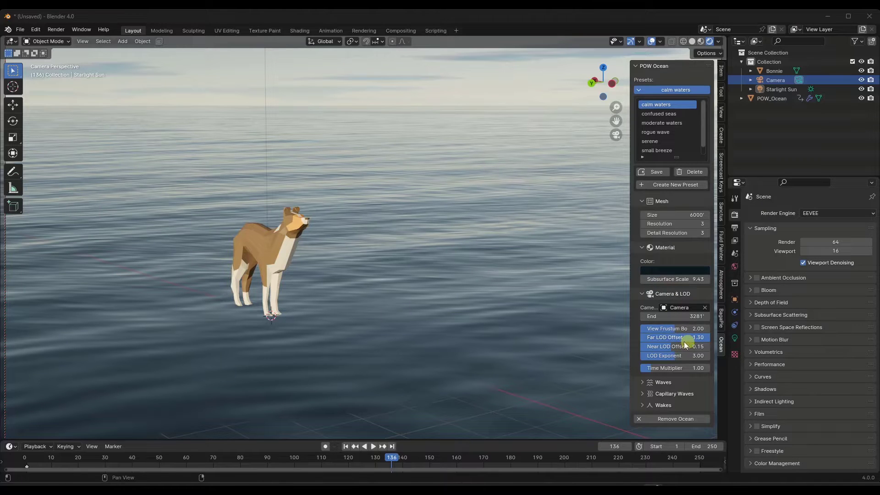
# Play the animation and set Far LOD Offset to 1.18, Near LOD Offset to 0.10 and LOD Exponent to 3.05
pyautogui.moveTo(701, 339); pyautogui.dragTo(688, 340)
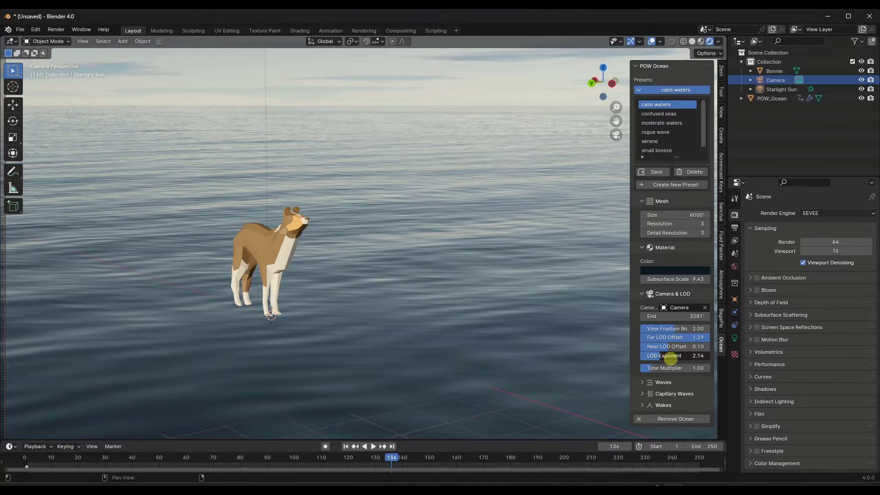
pyautogui.press('space')
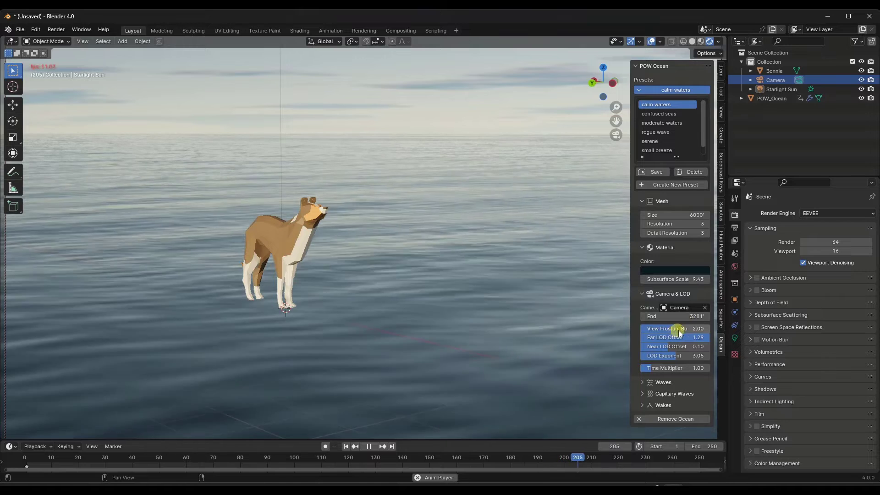
pyautogui.moveTo(676, 337)
pyautogui.mouseDown()
pyautogui.moveTo(692, 336)
pyautogui.moveTo(597, 342)
pyautogui.moveTo(667, 338)
pyautogui.mouseUp()
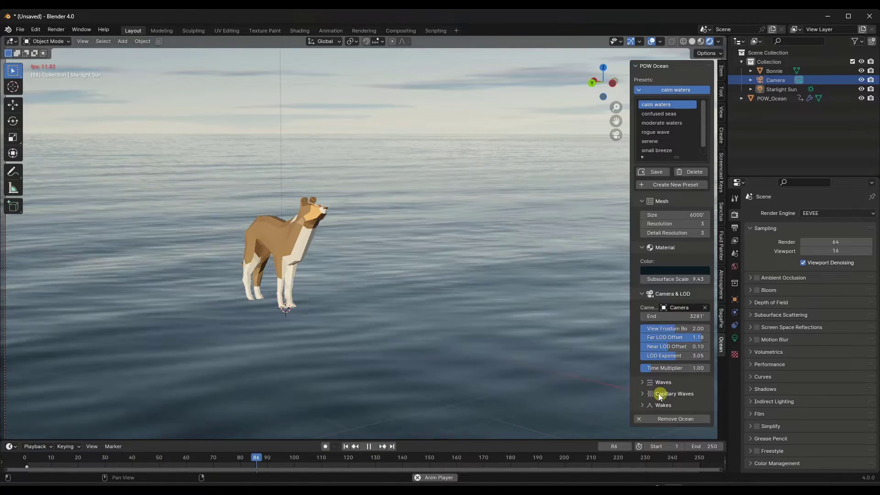
# Set the ocean's Smallest Wave to 9', Largest Wave to 34' and Wave Height to 5.5' in the wave settings
pyautogui.click(643, 382)
pyautogui.scroll(-5, 666, 318)
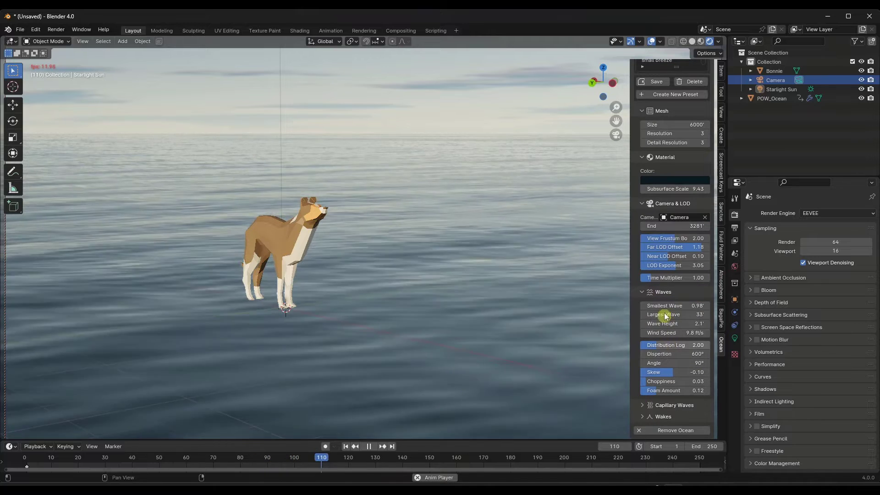
pyautogui.click(706, 306)
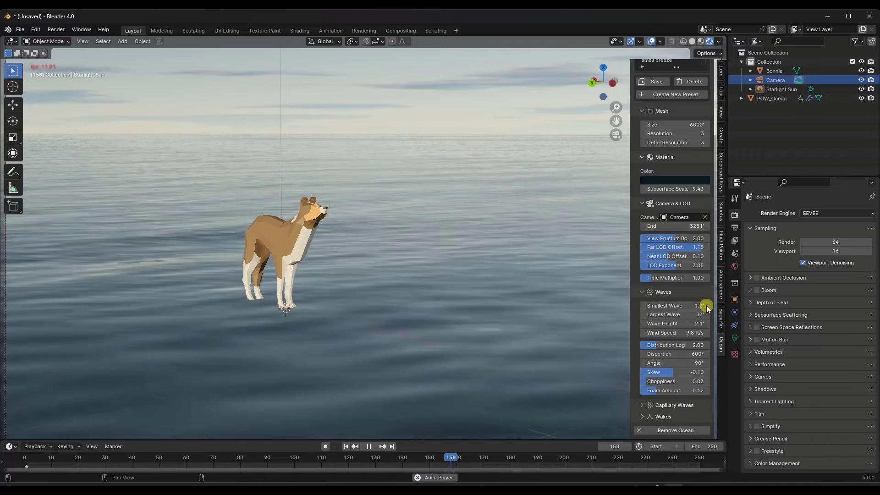
pyautogui.click(706, 305)
pyautogui.scroll(3, 670, 125)
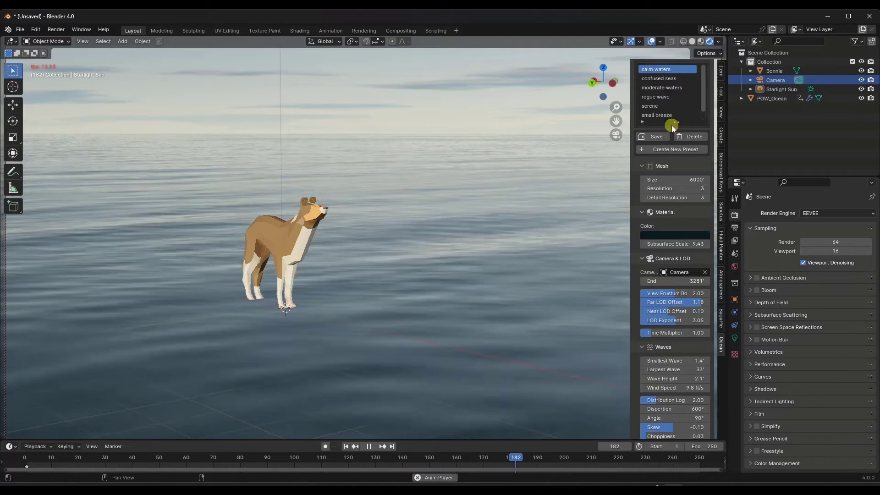
pyautogui.scroll(-1, 672, 126)
pyautogui.scroll(-3, 669, 205)
pyautogui.moveTo(667, 305); pyautogui.dragTo(662, 323)
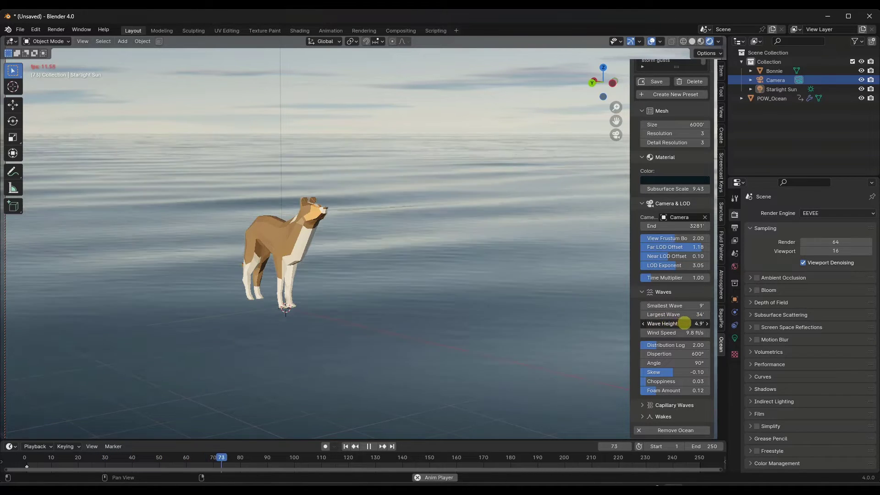
# Set the waves' Wind Speed to 13 ft/s and Distribution Log to 2.21 with the camera pulled back from the animal
pyautogui.moveTo(534, 314); pyautogui.dragTo(353, 280, button='middle')
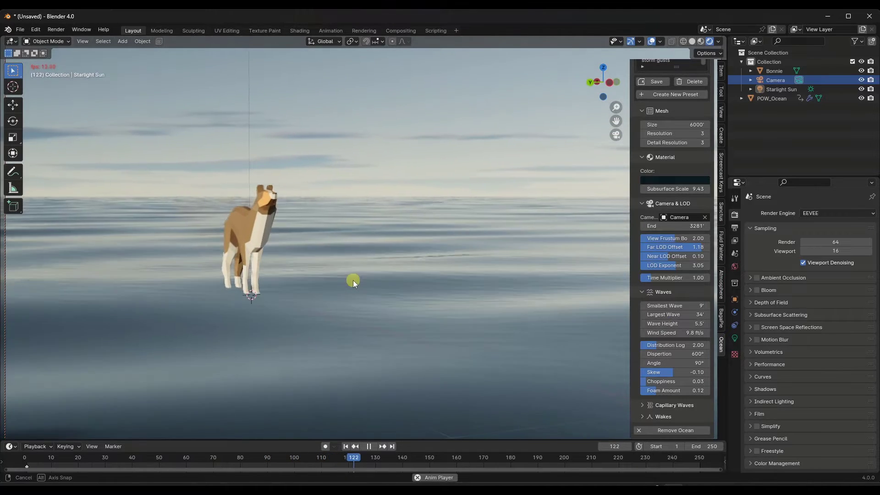
pyautogui.scroll(-2, 321, 270)
pyautogui.moveTo(288, 258)
pyautogui.mouseDown(button='middle')
pyautogui.moveTo(272, 251)
pyautogui.moveTo(280, 254)
pyautogui.mouseUp(button='middle')
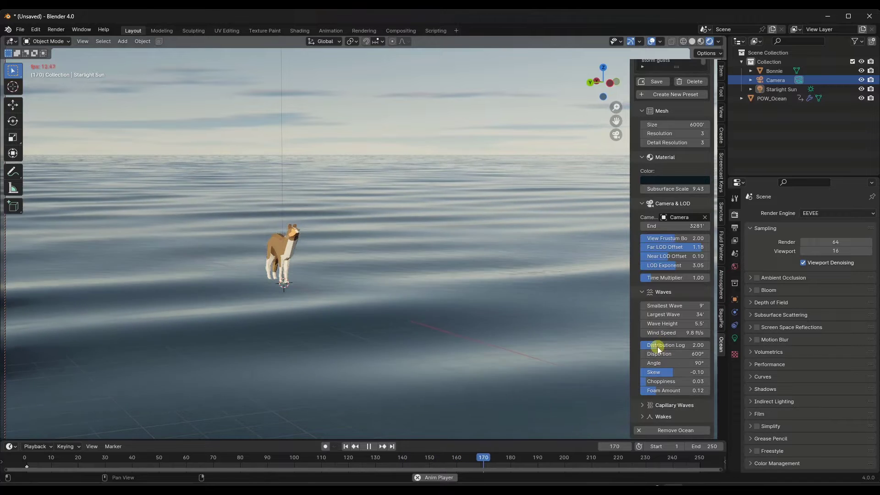
pyautogui.moveTo(665, 345); pyautogui.dragTo(570, 334)
# Raise the waves' Choppiness to 0.11 and Foam Amount to 0.36
pyautogui.moveTo(257, 260); pyautogui.dragTo(260, 260, button='middle')
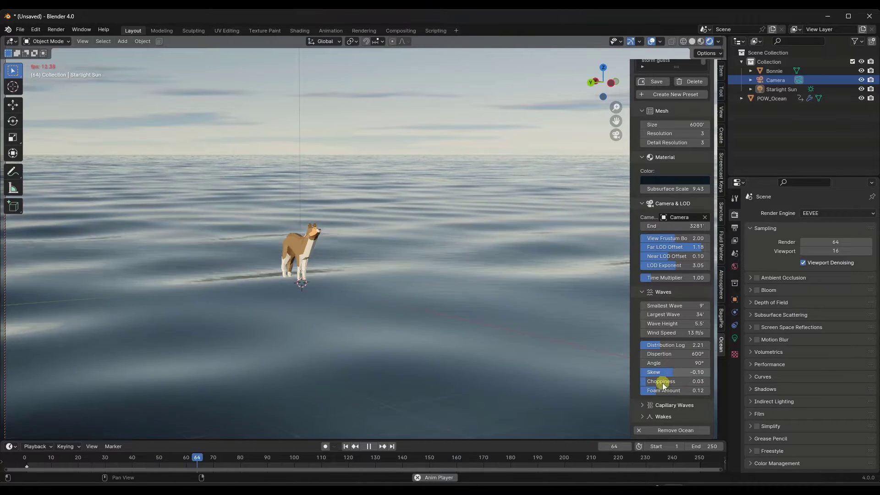
pyautogui.moveTo(648, 384); pyautogui.dragTo(693, 389)
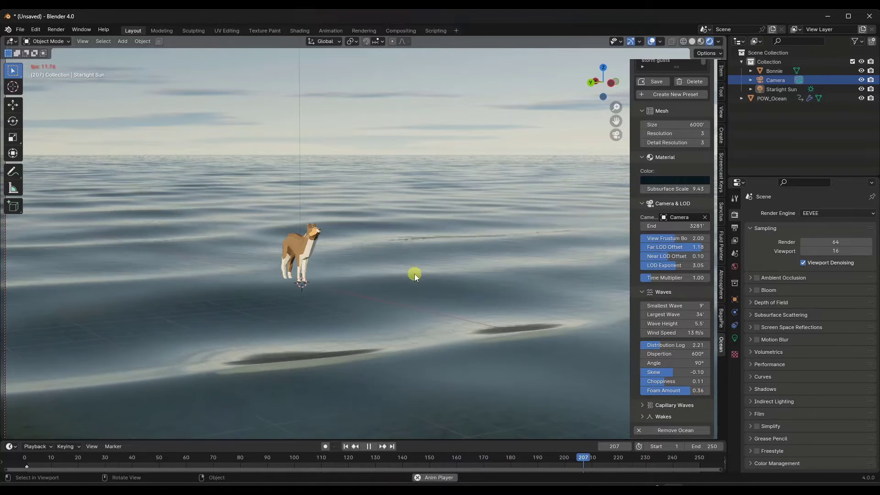
pyautogui.moveTo(397, 274)
pyautogui.mouseDown(button='middle')
pyautogui.moveTo(452, 274)
pyautogui.moveTo(408, 274)
pyautogui.moveTo(395, 261)
pyautogui.moveTo(400, 271)
pyautogui.mouseUp(button='middle')
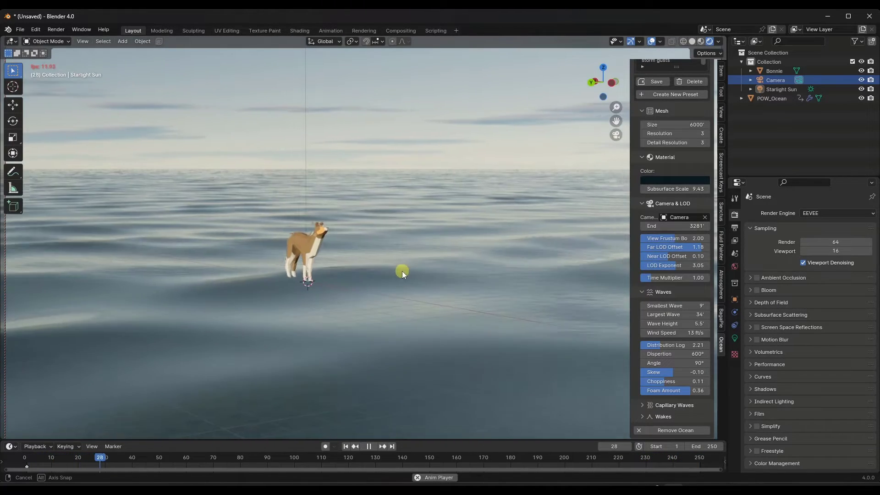
# Save the current ocean settings as a new preset named with the author's first name and "Wave 1"
pyautogui.scroll(4, 683, 229)
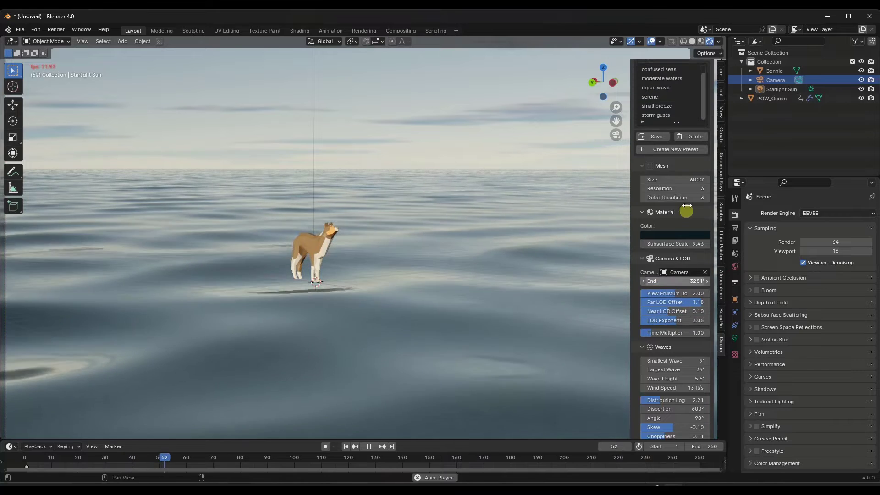
pyautogui.scroll(1, 680, 198)
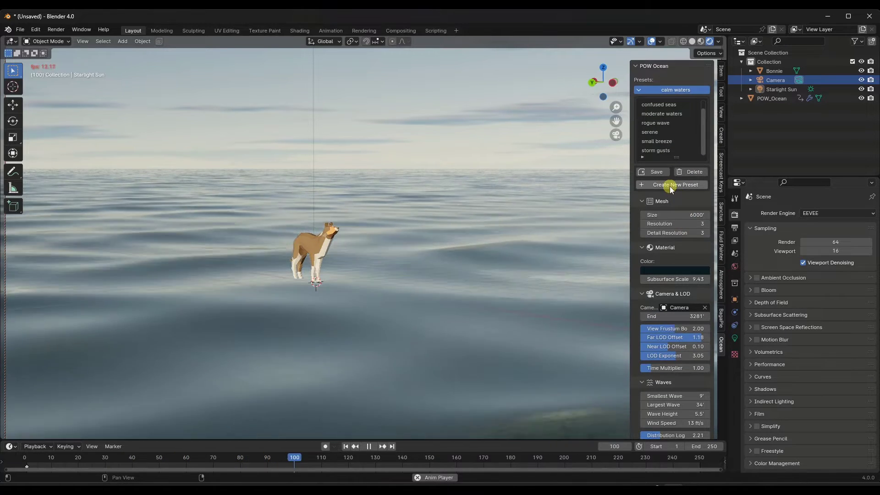
pyautogui.click(670, 185)
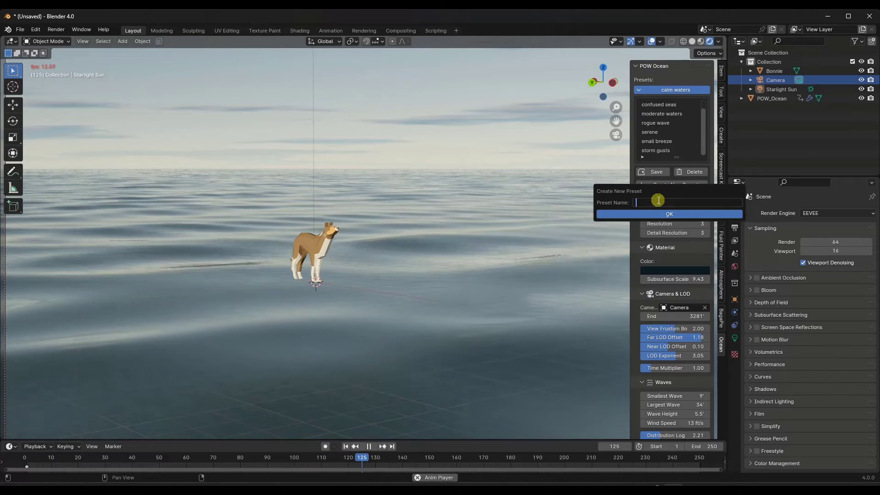
pyautogui.write('Justin')
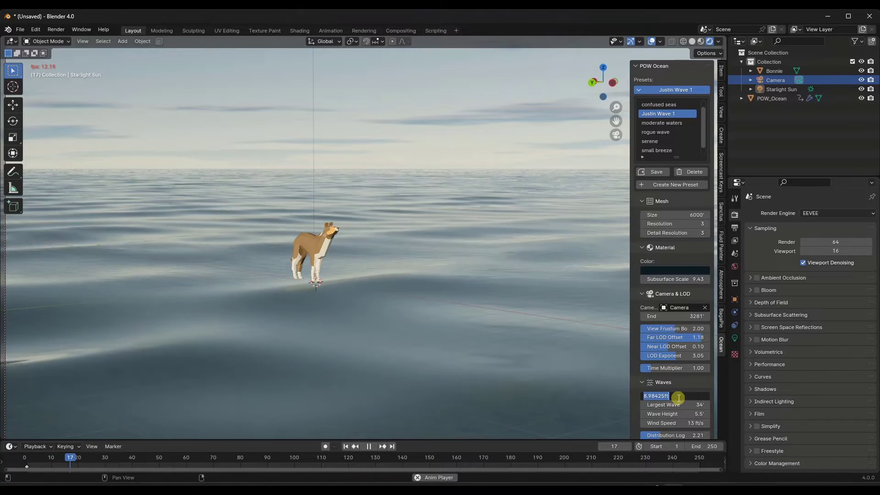
# Try a Smallest Wave of 6.1' and a Wave Height of 11' on the custom ocean preset
pyautogui.write('42')
pyautogui.press('Return')
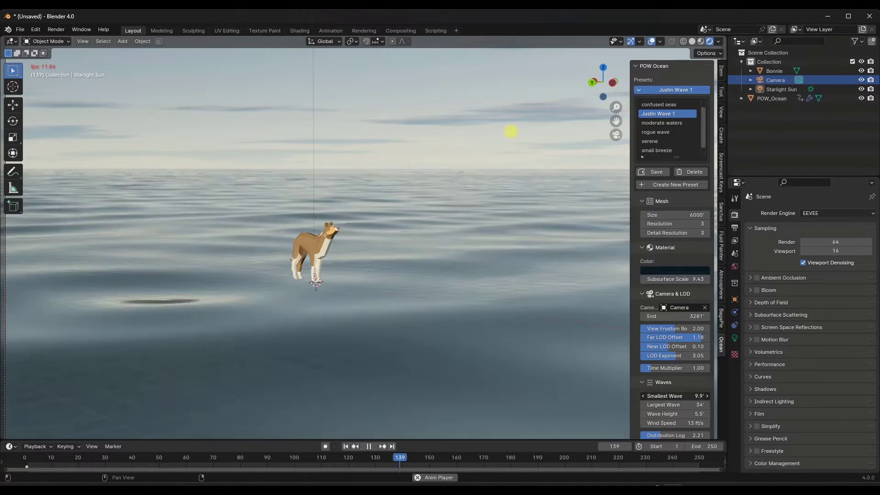
pyautogui.moveTo(511, 132); pyautogui.dragTo(491, 136)
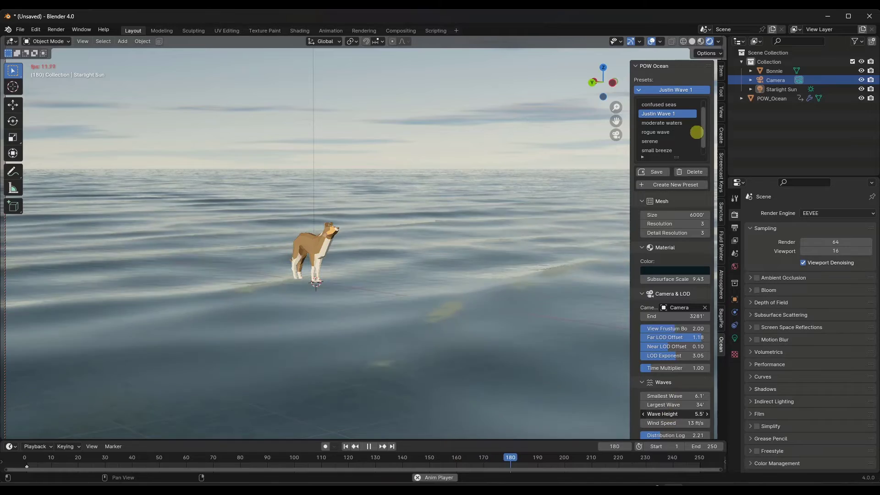
pyautogui.moveTo(697, 132); pyautogui.dragTo(727, 133)
pyautogui.scroll(-2, 697, 398)
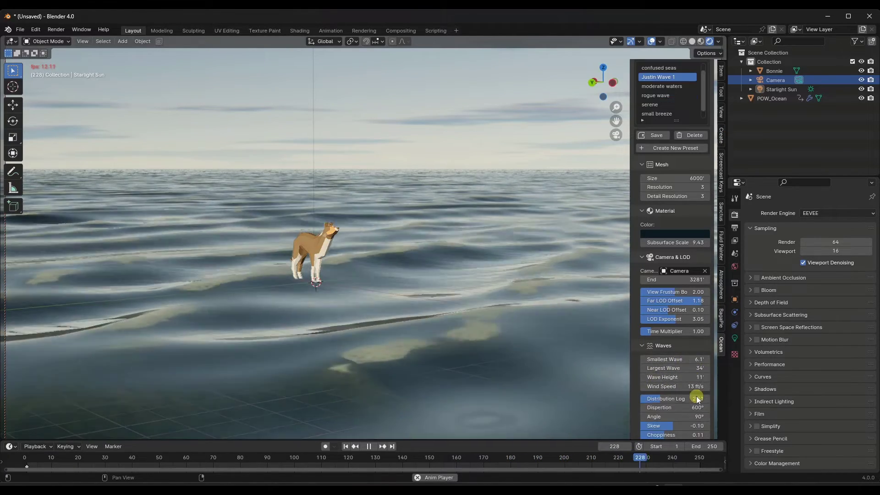
pyautogui.scroll(2, 683, 170)
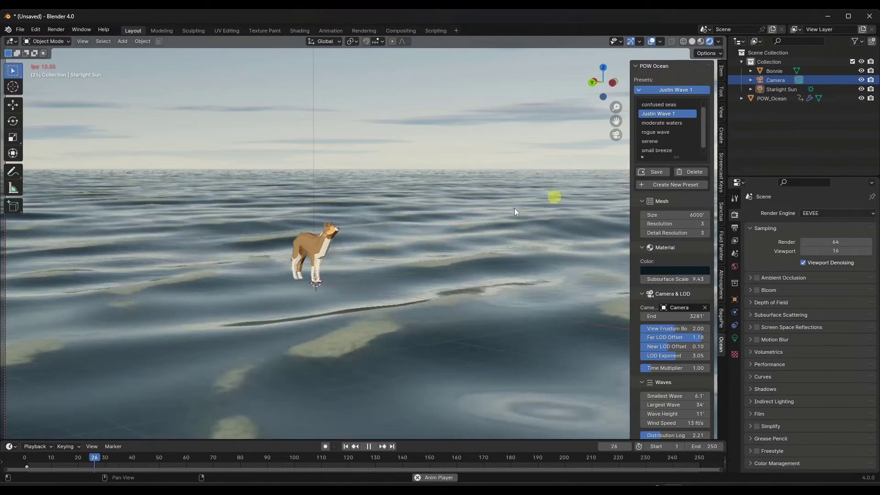
# Orbit slightly around the animal and apply the moderate waters preset to the ocean
pyautogui.moveTo(334, 281); pyautogui.dragTo(362, 284, button='middle')
pyautogui.click(665, 122)
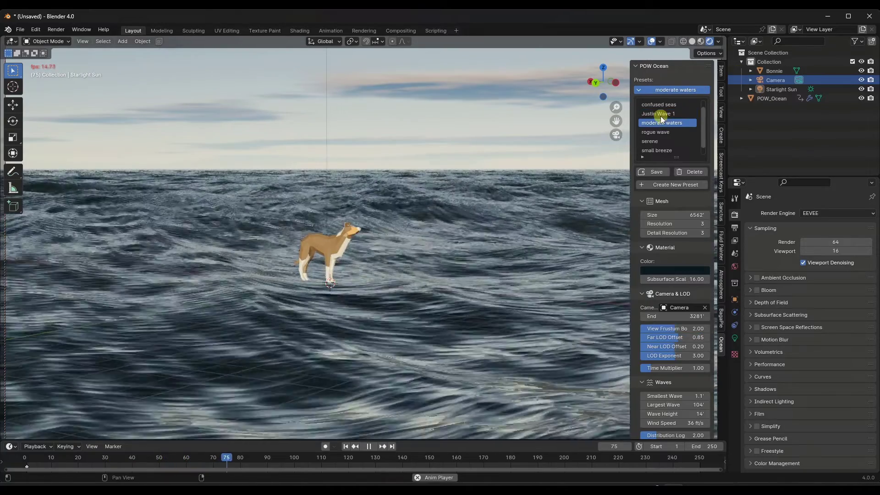
# Apply the custom "Wave 1" preset to the ocean and raise the Capillary Waves Strength to 0.10
pyautogui.click(661, 115)
pyautogui.moveTo(406, 291); pyautogui.dragTo(401, 290, button='middle')
pyautogui.scroll(-5, 673, 339)
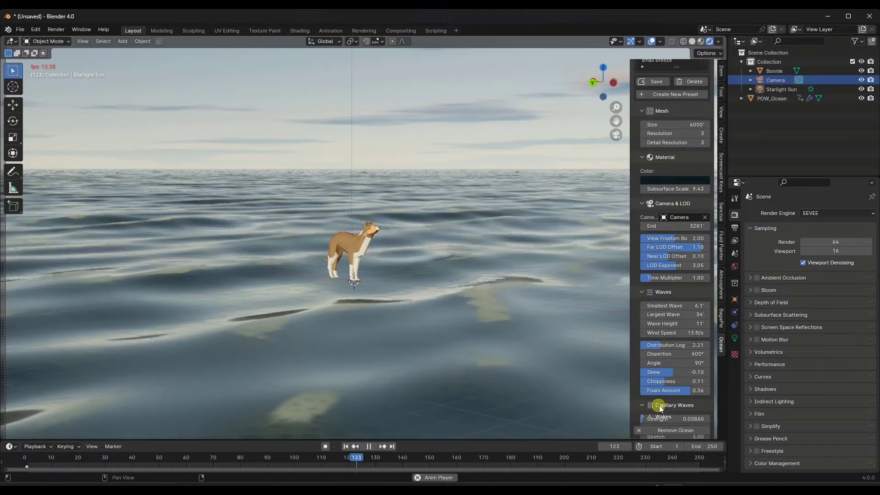
pyautogui.scroll(-6, 660, 408)
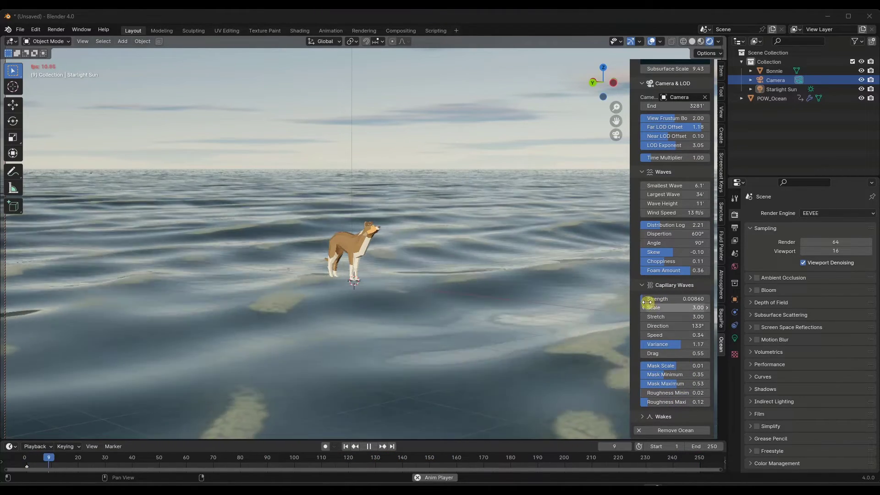
pyautogui.moveTo(647, 299); pyautogui.dragTo(690, 301)
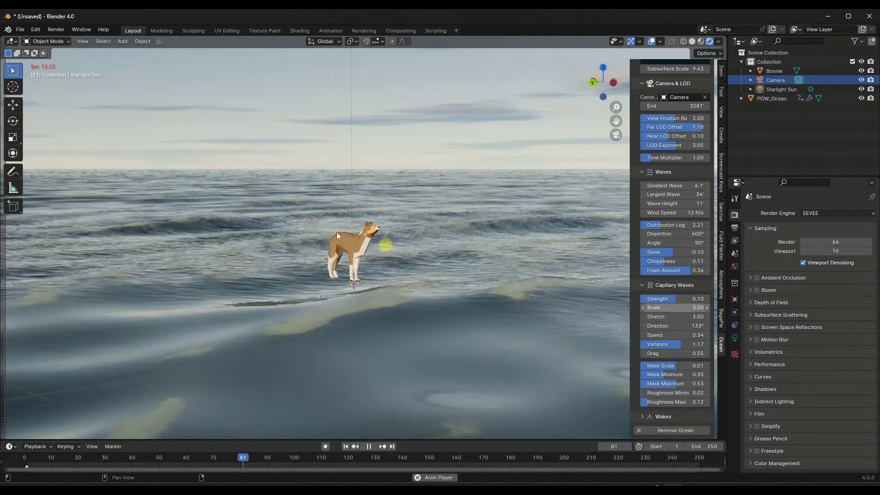
pyautogui.moveTo(322, 313); pyautogui.dragTo(461, 252, button='middle')
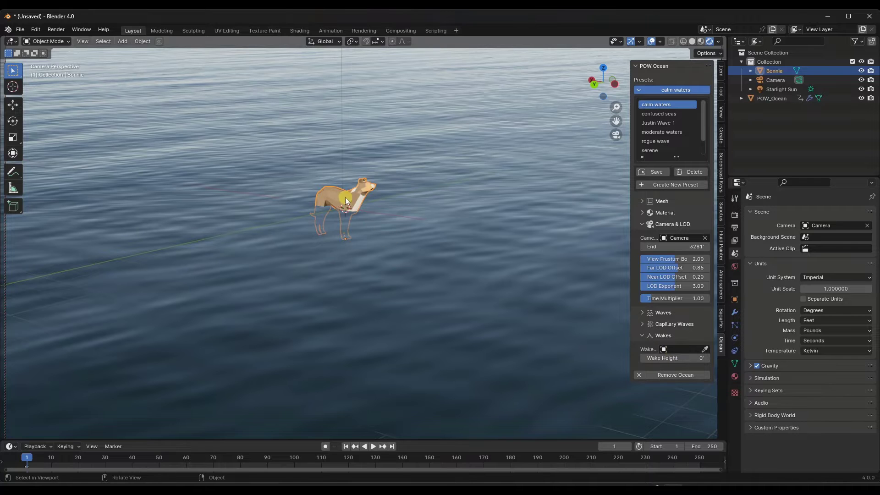
# Add a cube around the animal, scaled by 1.925, and assign it as the ocean's wake object with a Wake Height of 0.5'
pyautogui.press('space')
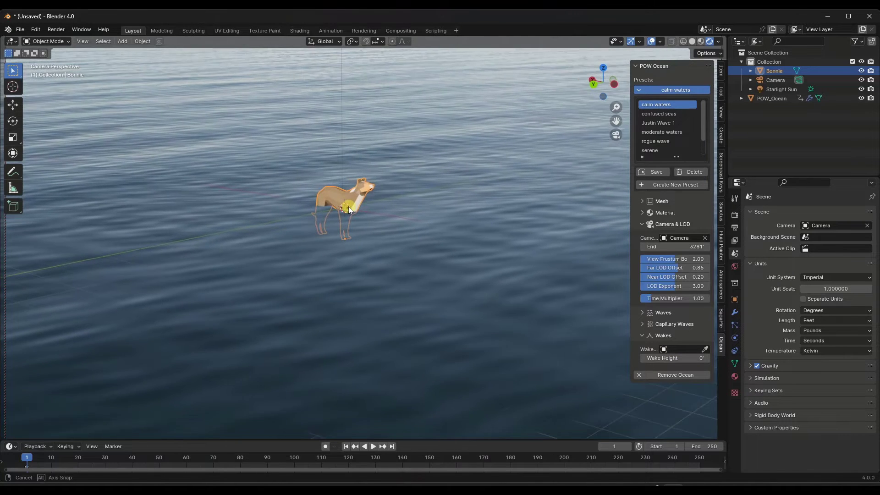
pyautogui.press('space')
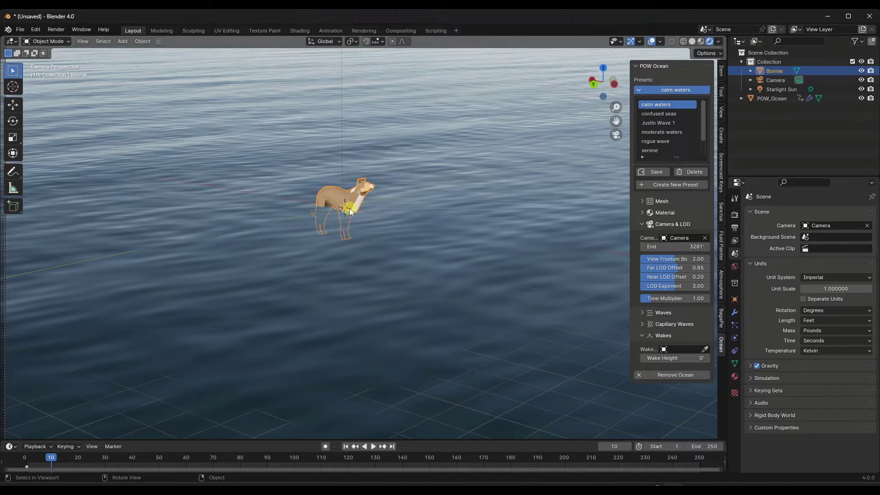
pyautogui.hotkey('shift', 'a')
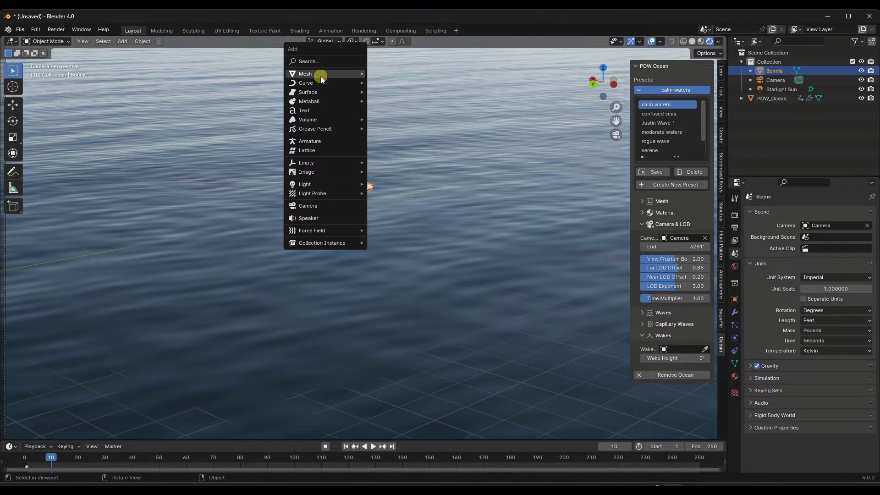
pyautogui.moveTo(320, 76)
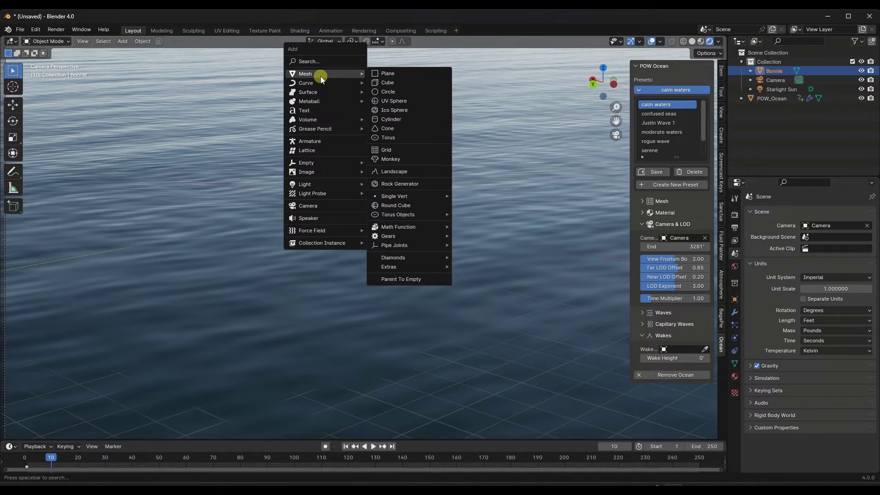
pyautogui.click(393, 84)
pyautogui.press('s')
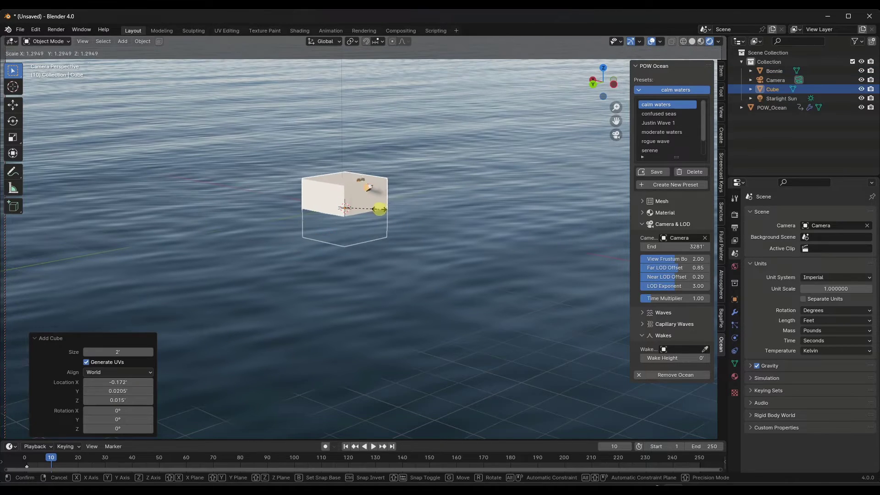
pyautogui.click(395, 213)
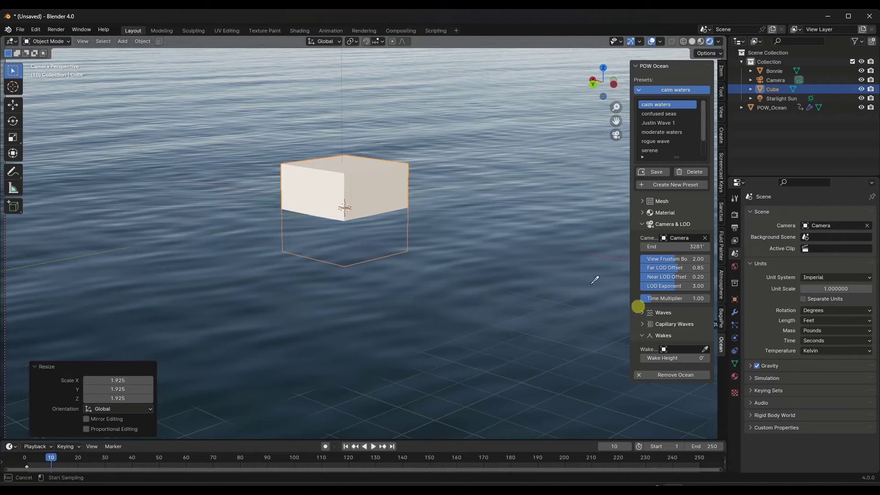
pyautogui.click(377, 179)
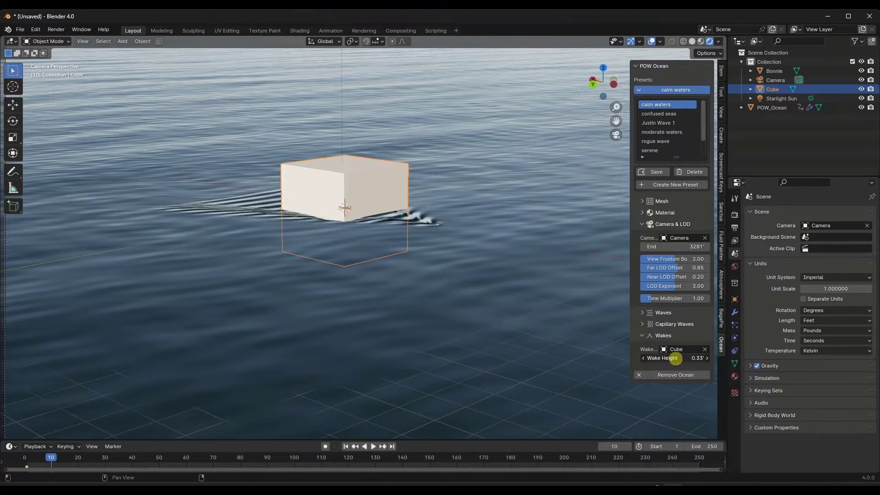
# Scale the cube by 0.818 and move it about 4.145' along X to sit behind the animal
pyautogui.press('s')
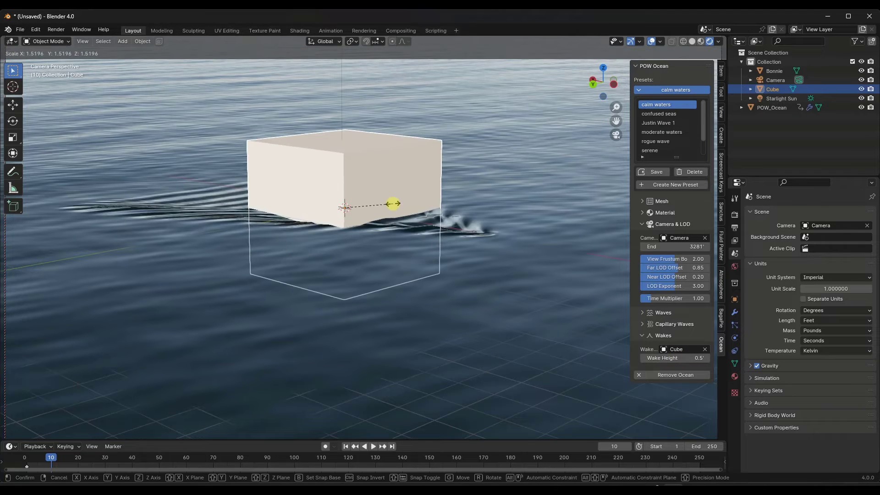
pyautogui.click(373, 201)
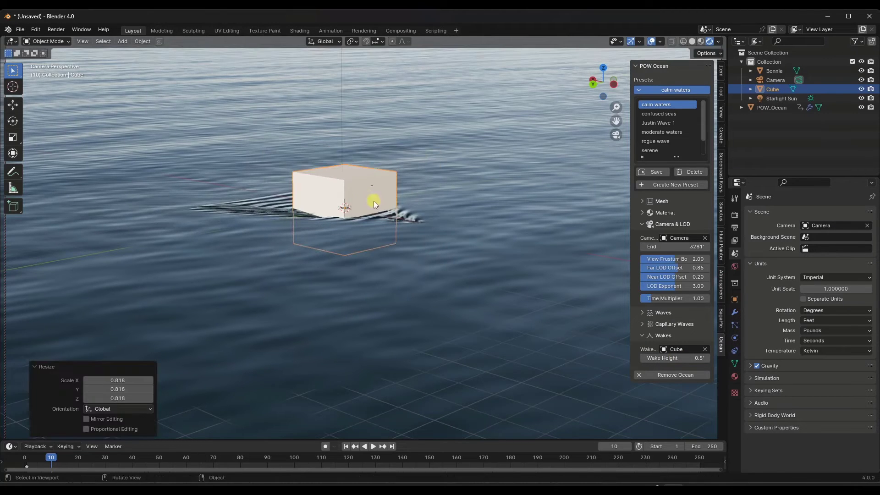
pyautogui.press('g')
pyautogui.press('x')
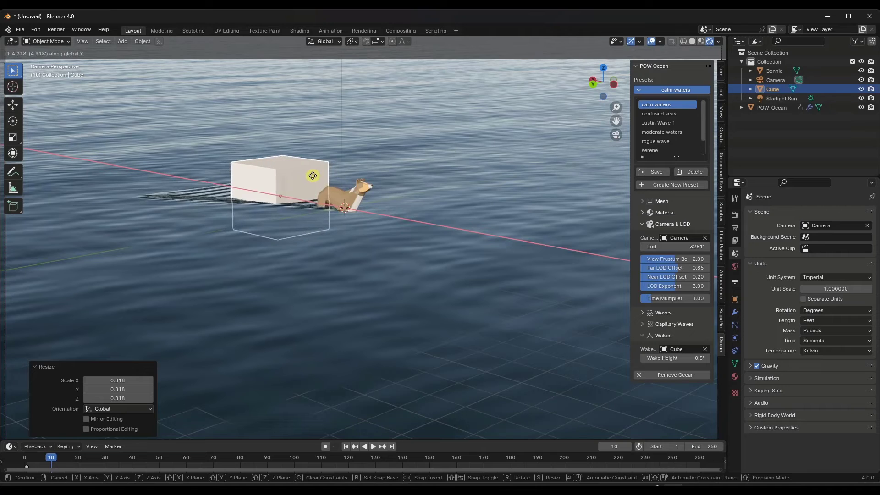
pyautogui.click(312, 176)
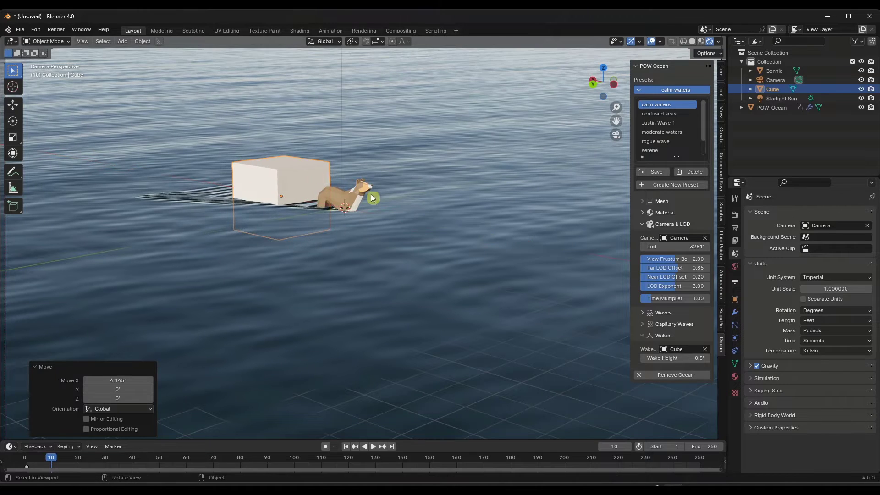
# Set the cube's viewport display to Wire
pyautogui.click(735, 298)
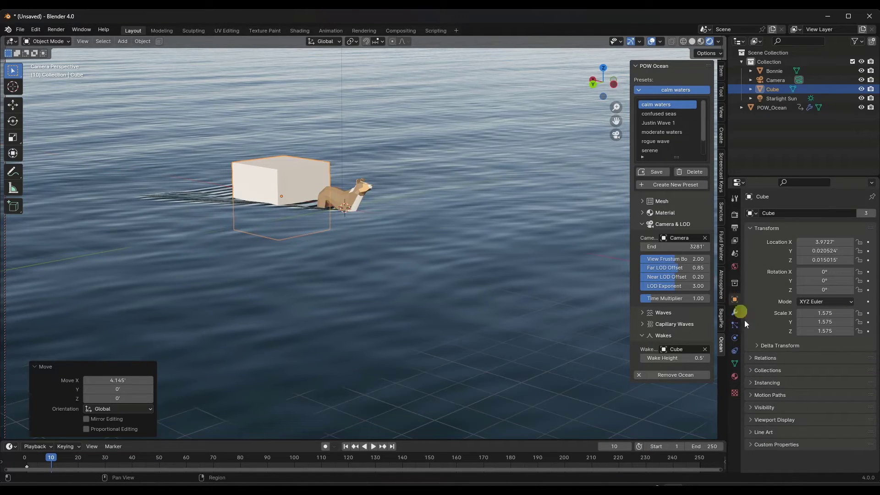
pyautogui.scroll(-5, 780, 426)
pyautogui.click(809, 427)
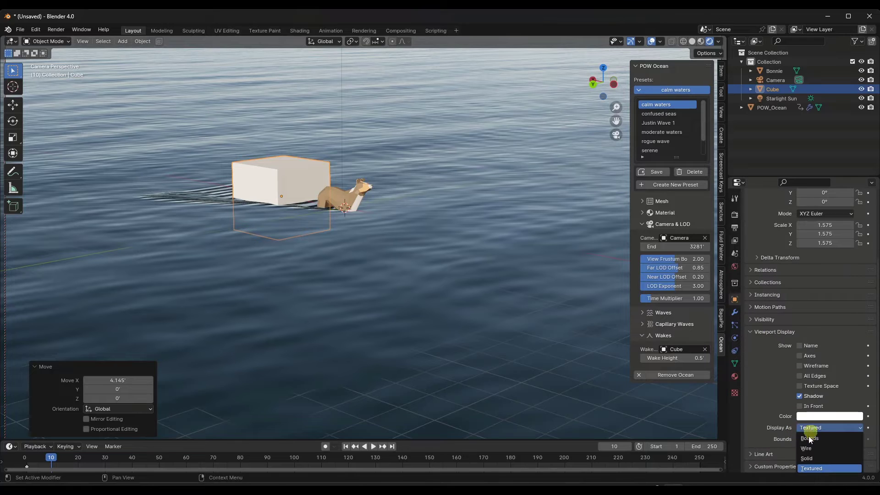
pyautogui.click(808, 447)
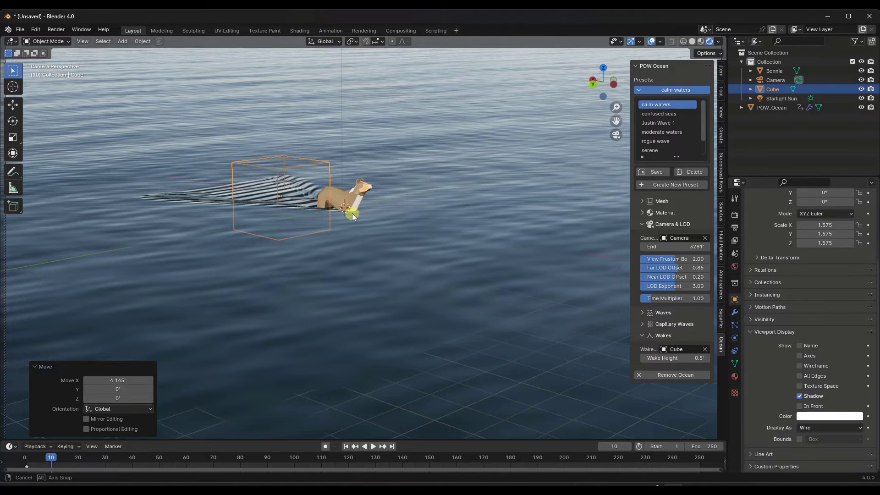
# Play the animation and shift the wake cube about 0.613' along X behind the animal
pyautogui.moveTo(352, 213)
pyautogui.mouseDown(button='middle')
pyautogui.moveTo(381, 222)
pyautogui.moveTo(368, 210)
pyautogui.mouseUp(button='middle')
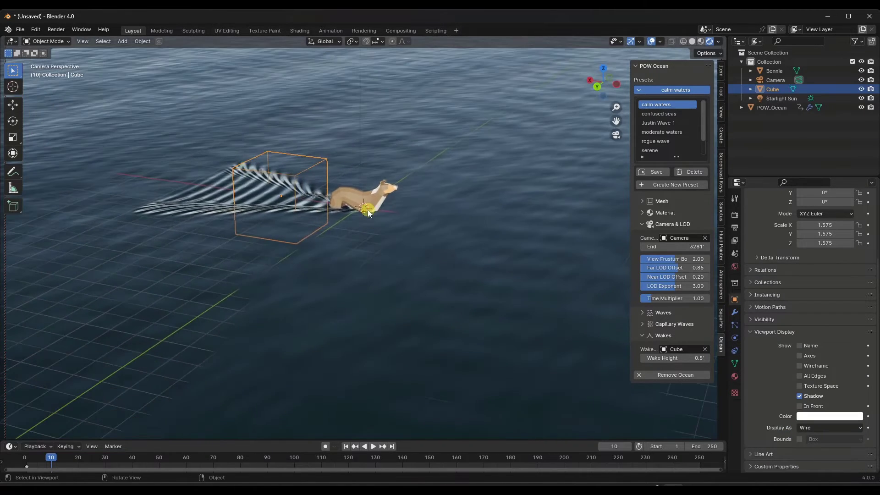
pyautogui.press('space')
pyautogui.press('g')
pyautogui.press('y')
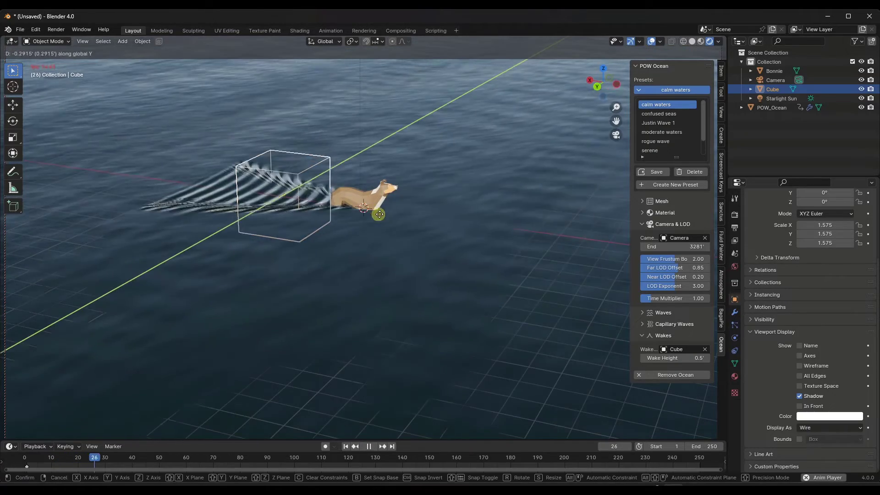
pyautogui.press('x')
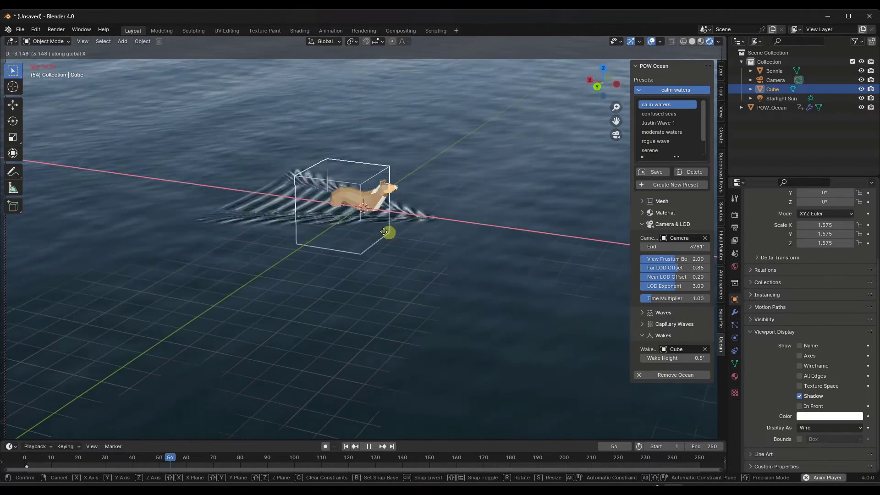
pyautogui.click(354, 224)
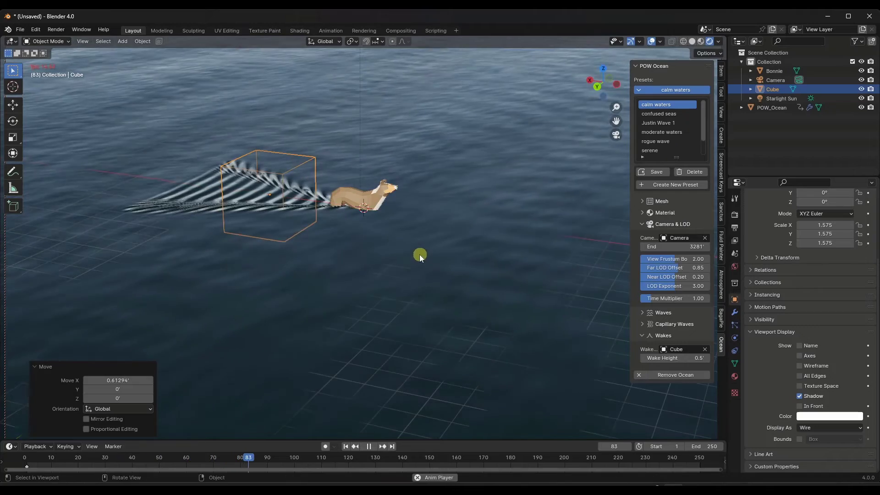
pyautogui.moveTo(420, 254); pyautogui.dragTo(402, 249, button='middle')
pyautogui.scroll(-2, 402, 248)
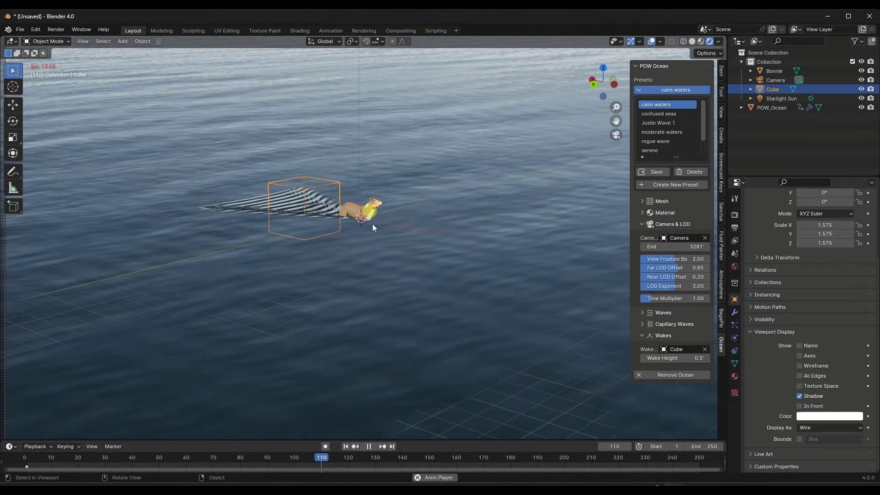
# Stop playback at frame 1 and parent the wake cube to the animal as Object
pyautogui.click(361, 207)
pyautogui.press('Escape')
pyautogui.click(339, 191)
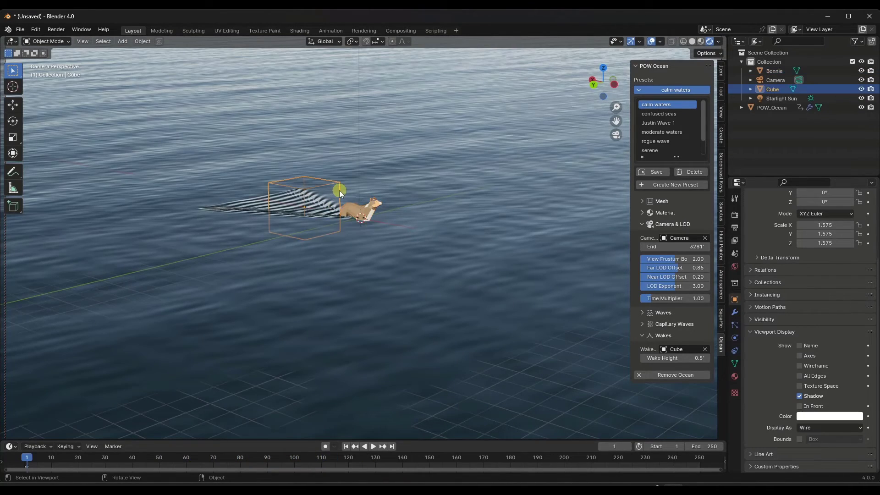
pyautogui.keyDown('shift'); pyautogui.click(356, 212); pyautogui.keyUp('shift')
pyautogui.hotkey('ctrl', 'p')
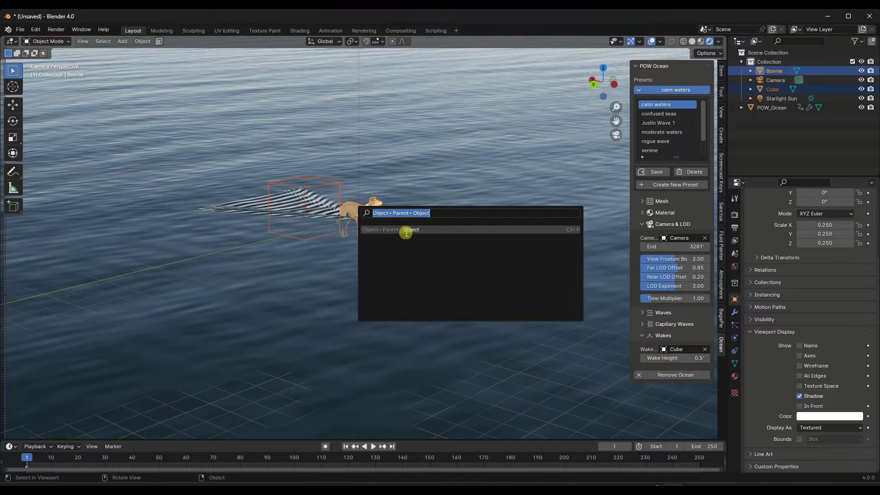
pyautogui.click(406, 232)
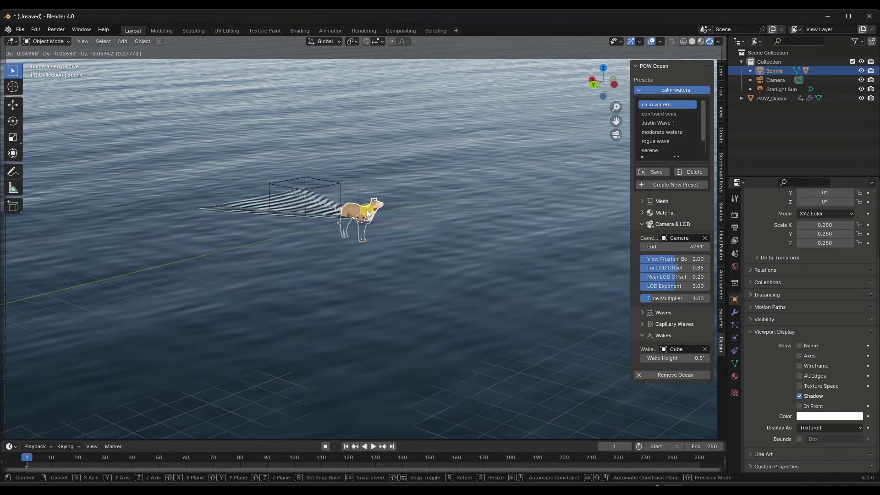
# Scale the wake cube down slightly and lower the Wake Height to 0.17'
pyautogui.click(367, 210)
pyautogui.moveTo(366, 210)
pyautogui.mouseDown(button='middle')
pyautogui.moveTo(378, 230)
pyautogui.moveTo(378, 219)
pyautogui.mouseUp(button='middle')
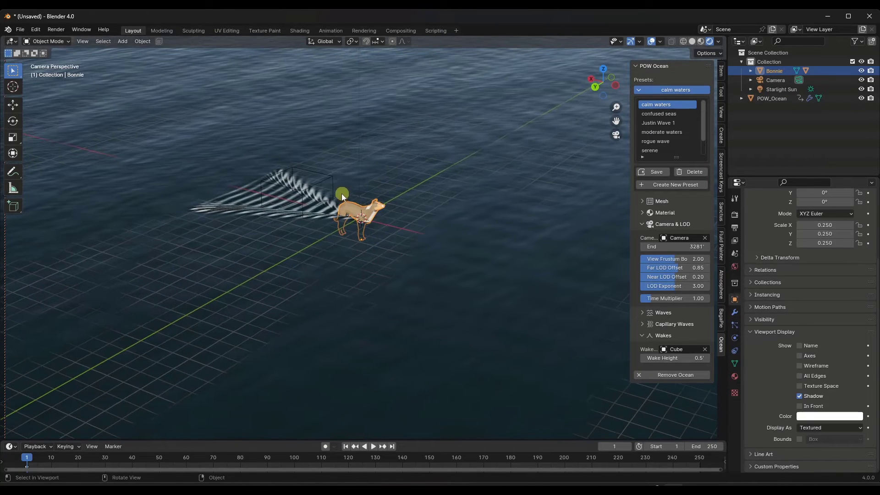
pyautogui.press('s')
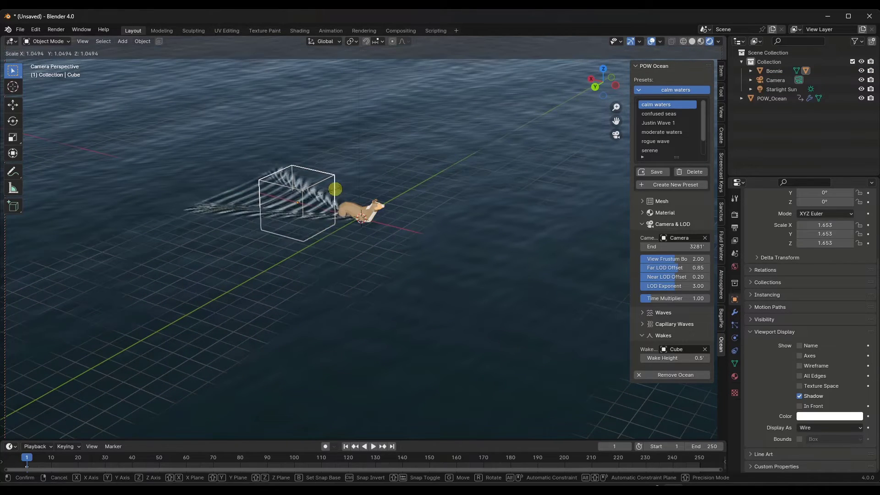
pyautogui.click(329, 191)
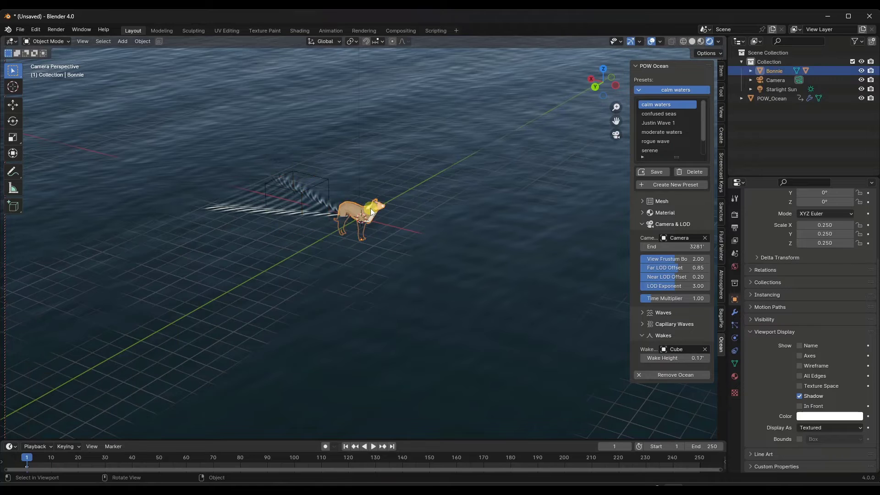
# Keyframe the animal's location at frames 1 and 91 with a move of -11.122' along X, and play the animation from the start
pyautogui.press('i')
pyautogui.click(330, 216)
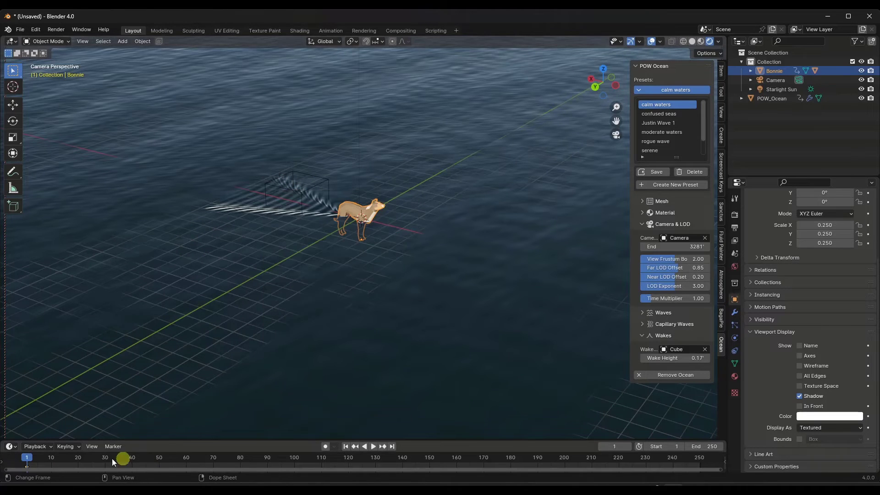
pyautogui.moveTo(90, 461); pyautogui.dragTo(267, 459)
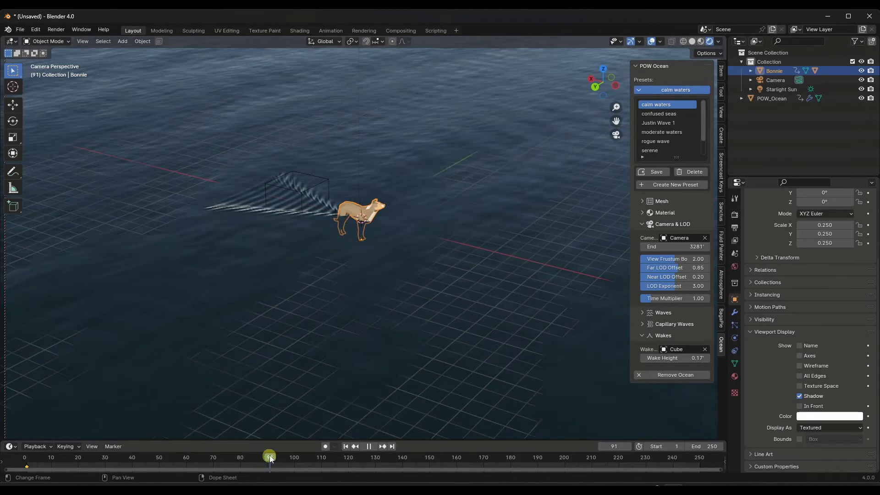
pyautogui.press('g')
pyautogui.press('y')
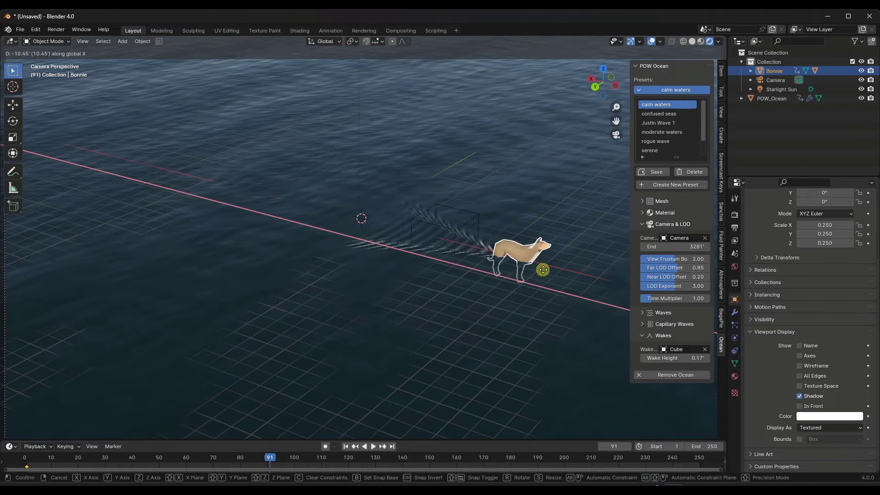
pyautogui.click(550, 272)
pyautogui.press('i')
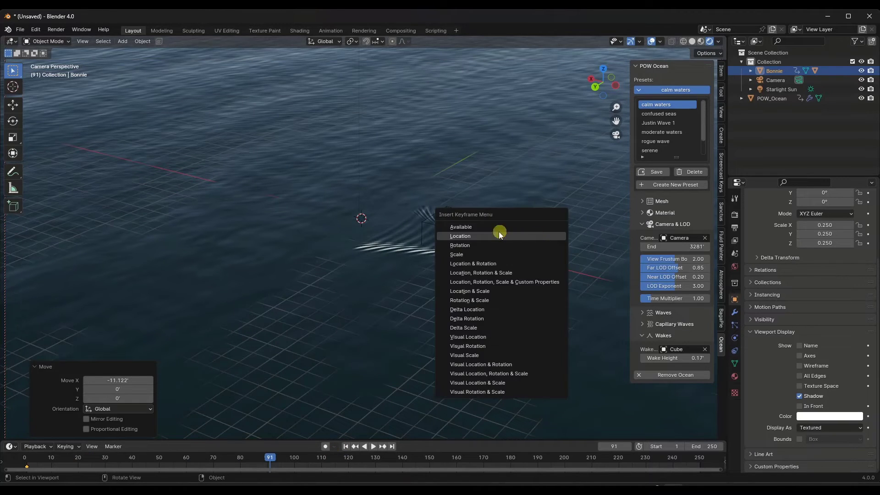
pyautogui.click(483, 237)
pyautogui.click(346, 446)
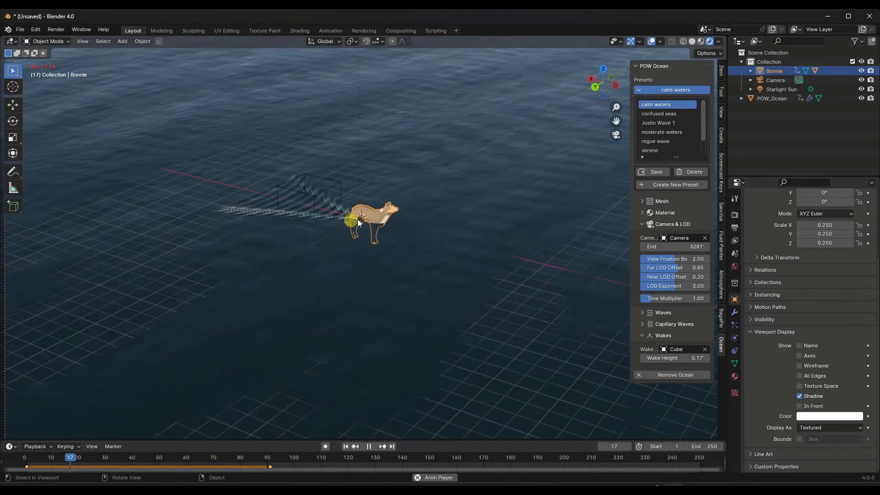
pyautogui.moveTo(388, 252); pyautogui.dragTo(361, 241, button='middle')
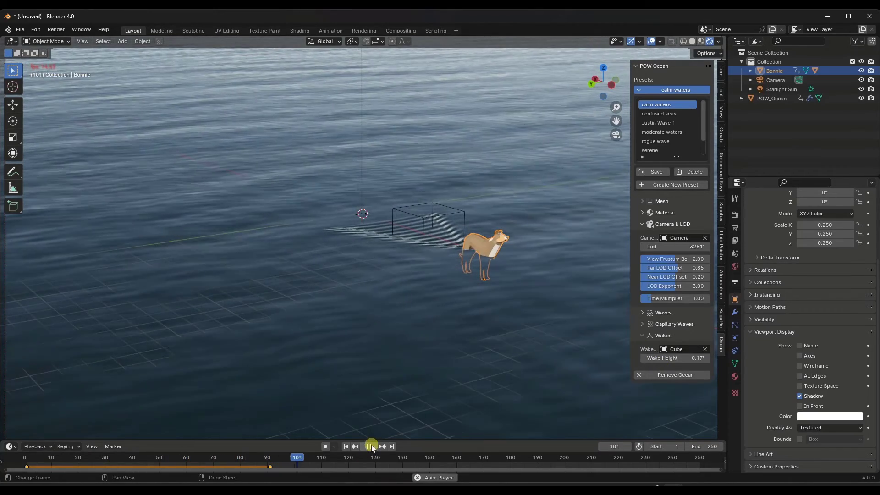
# Stop the playback, switch the ocean to the confused seas preset and preview its animated waves around the animal
pyautogui.click(369, 446)
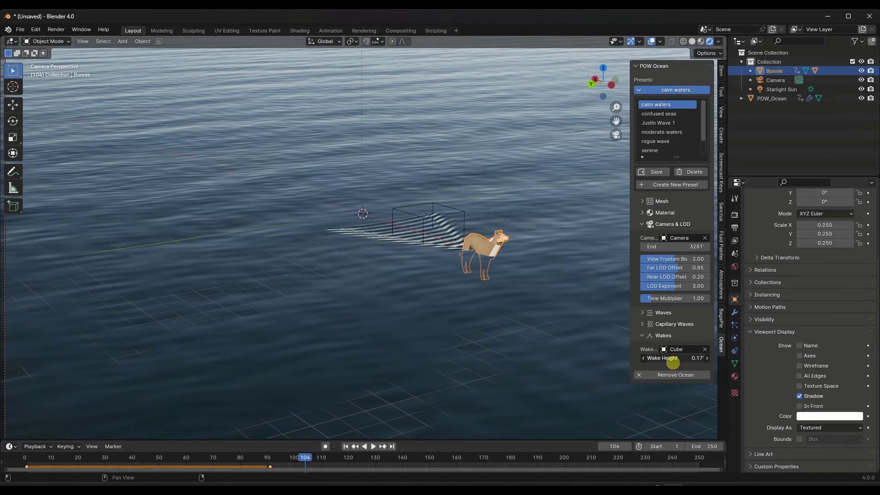
pyautogui.moveTo(507, 252); pyautogui.dragTo(649, 100, button='middle')
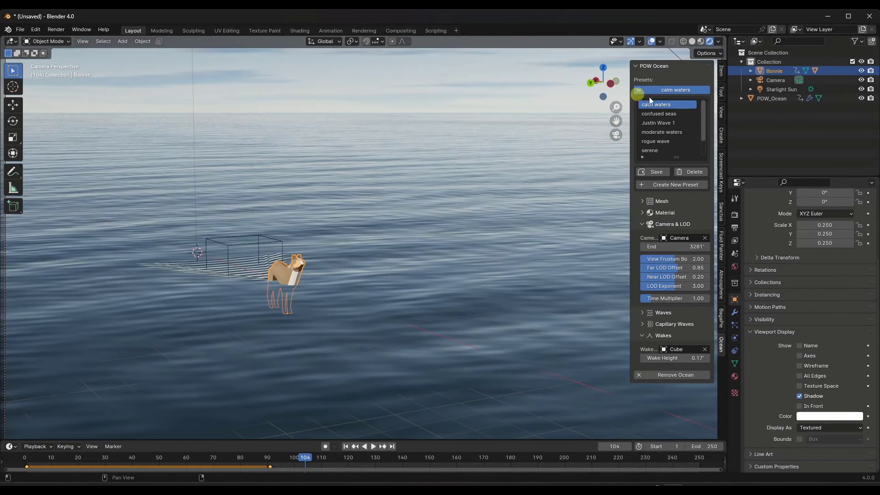
pyautogui.click(667, 115)
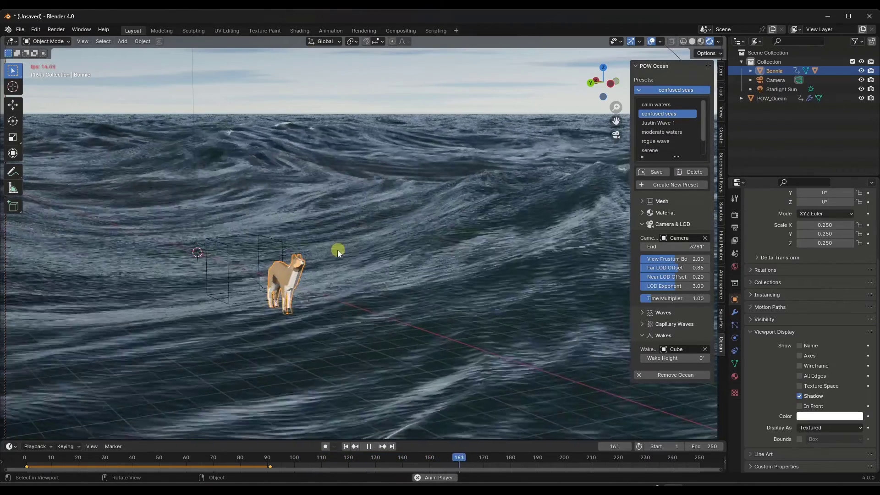
pyautogui.press('space')
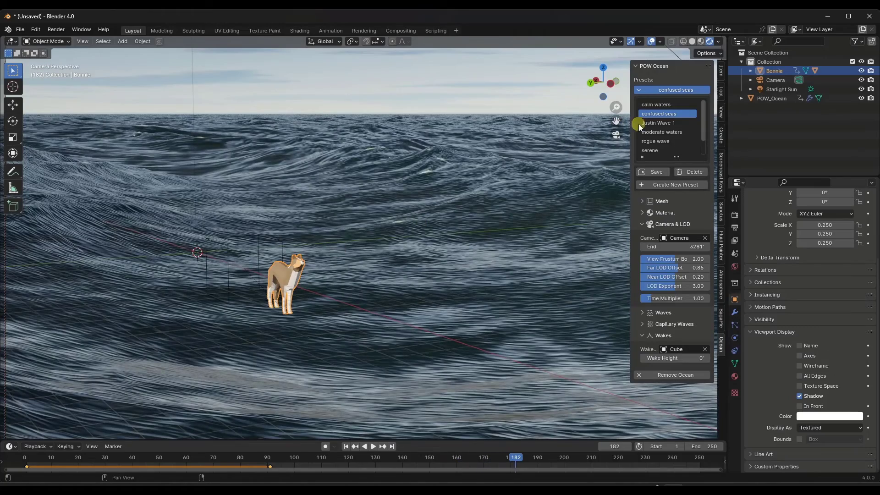
# Switch the ocean to the moderate waters preset and play the animation to preview the waves around the animal
pyautogui.click(658, 131)
pyautogui.press('space')
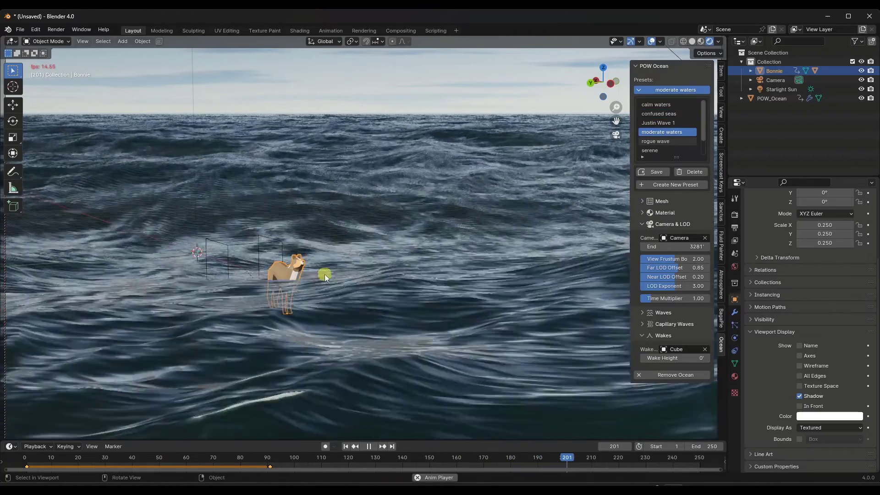
pyautogui.press('space')
pyautogui.moveTo(325, 275)
pyautogui.mouseDown(button='middle')
pyautogui.moveTo(352, 269)
pyautogui.moveTo(327, 273)
pyautogui.mouseUp(button='middle')
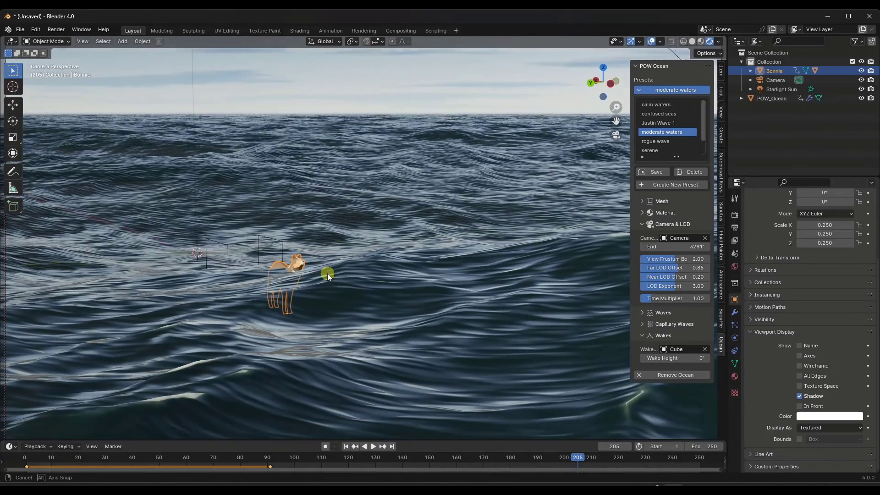
pyautogui.press('space')
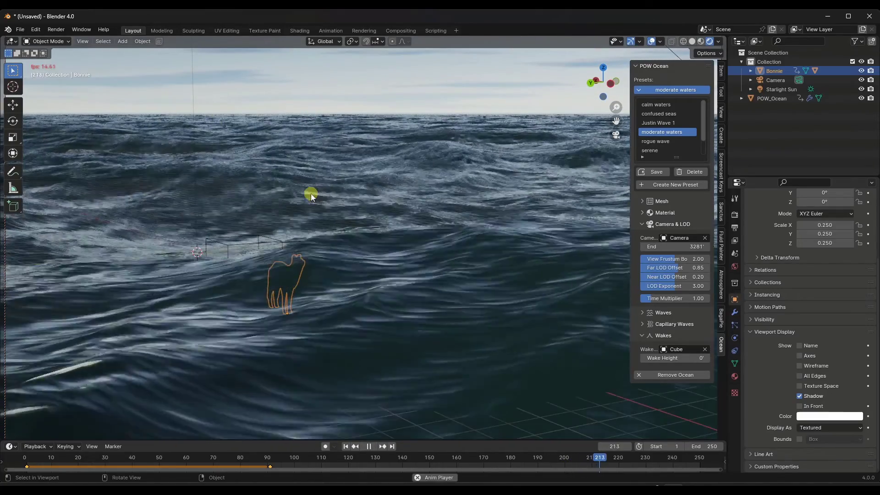